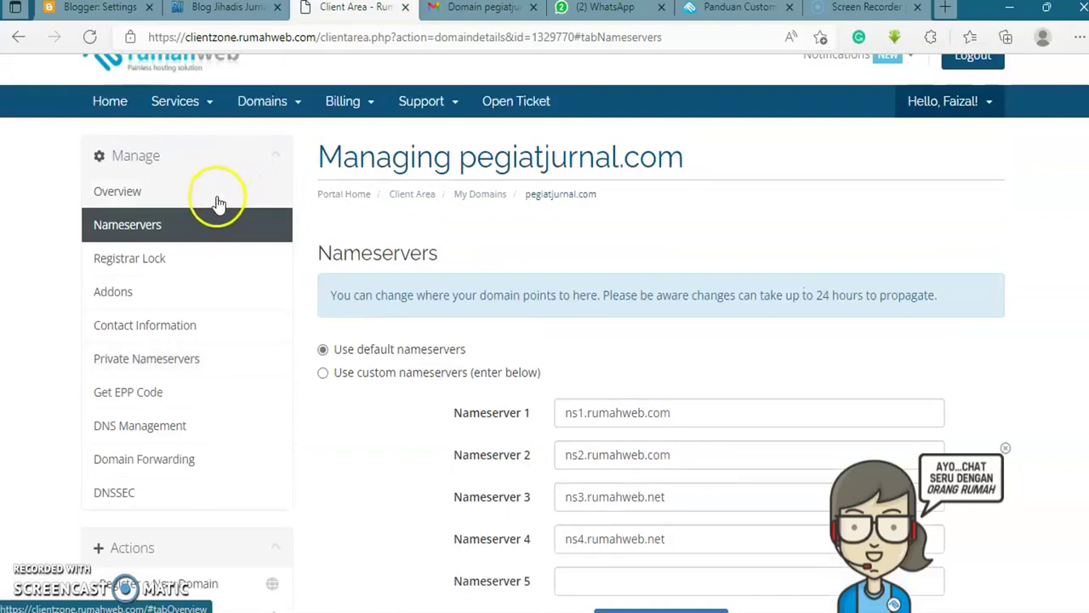
Step: Open the DNS management of pegiatjurnal.com, dismiss the page translation offer, and start a new DNS record
left_click(181, 426)
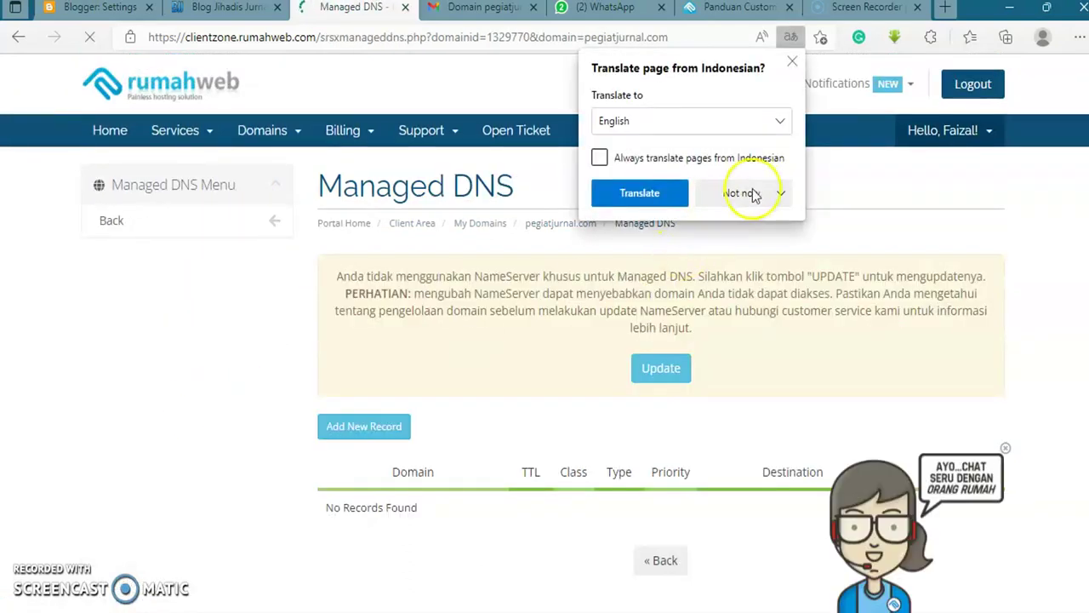
left_click(791, 62)
scroll(687, 289, "down", 2)
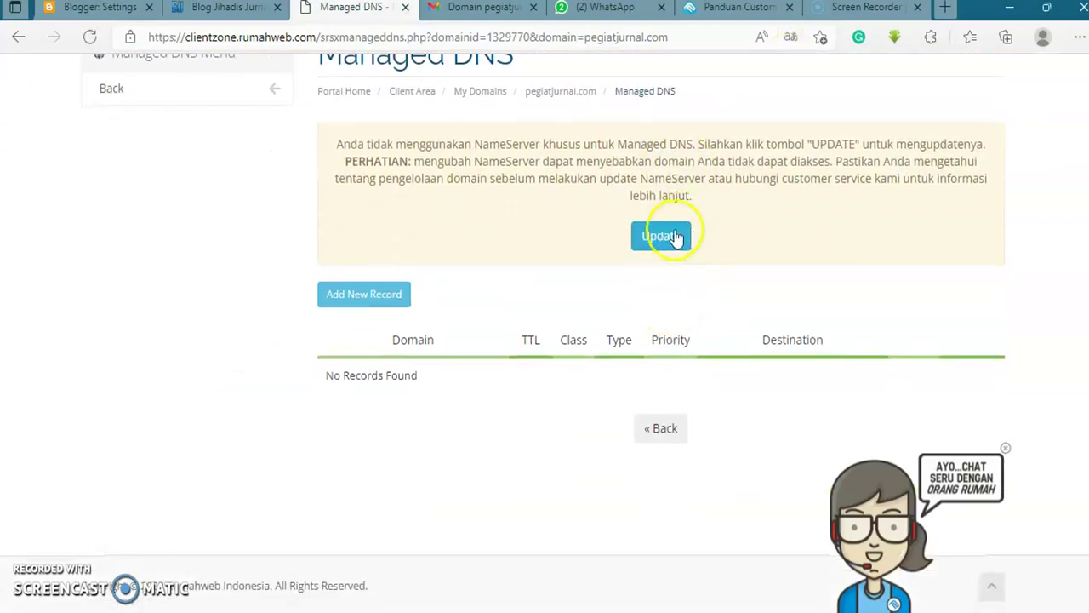
left_click(376, 299)
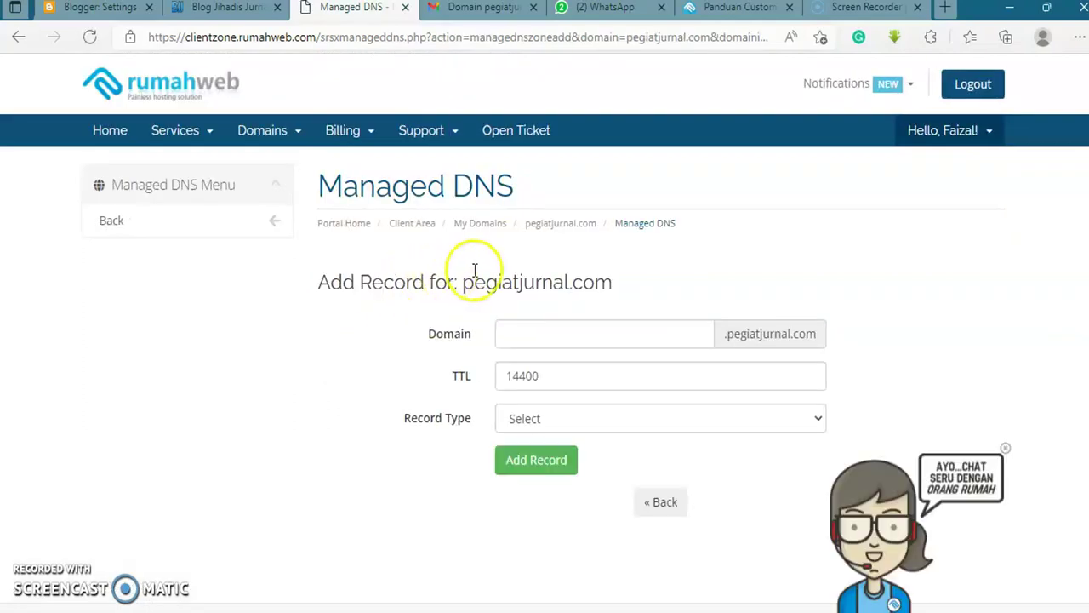
Step: Find the A record settings in the Rumahweb custom domain guide and copy the hostname 216.239.32.21
left_click(737, 7)
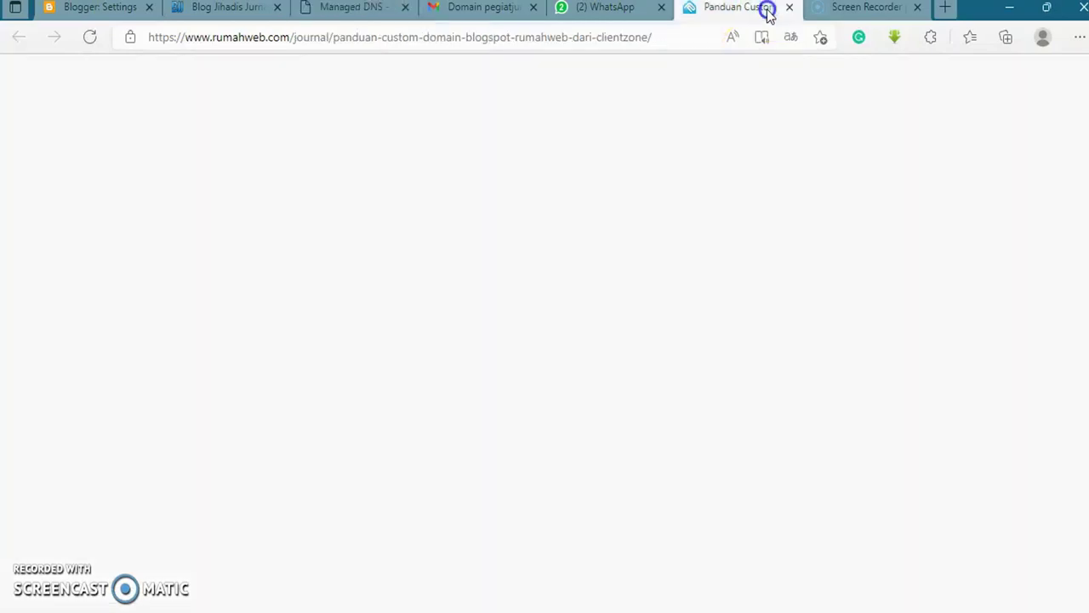
scroll(698, 227, "down", 5)
scroll(698, 227, "down", 7)
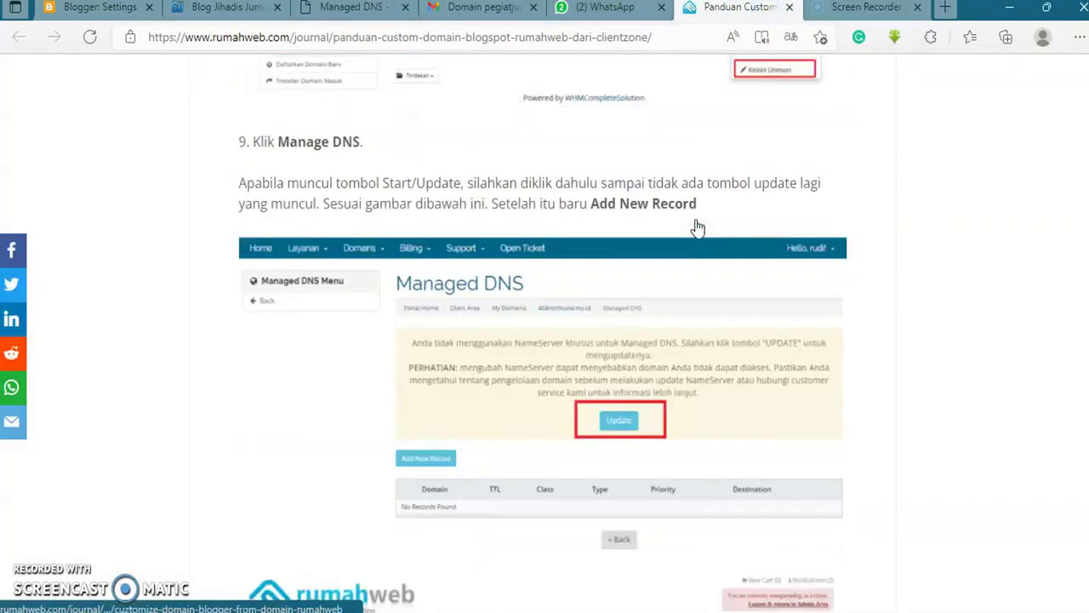
scroll(697, 228, "down", 2)
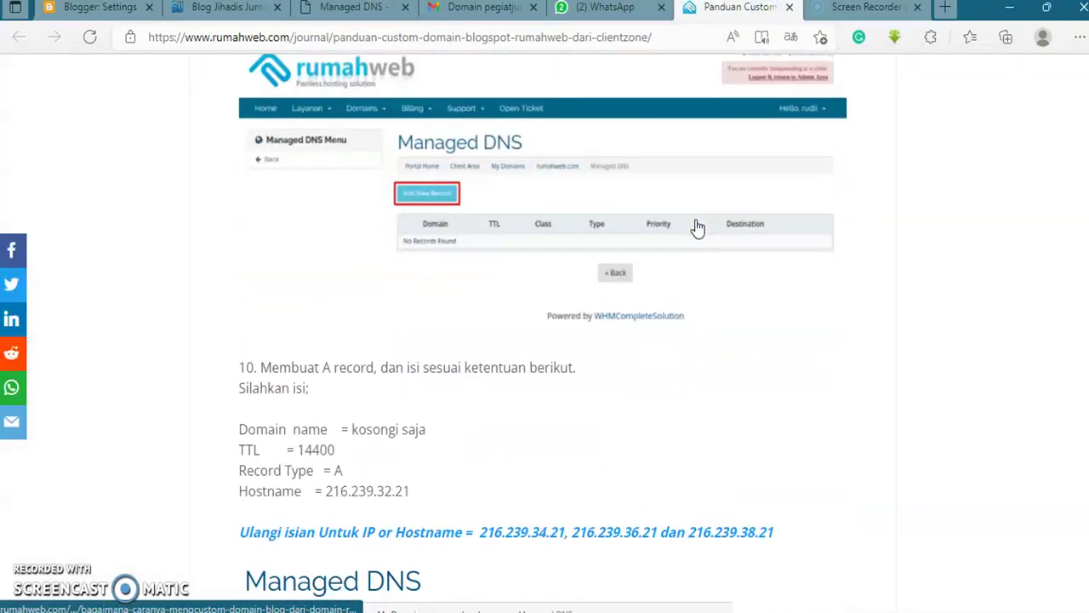
scroll(698, 226, "down", 2)
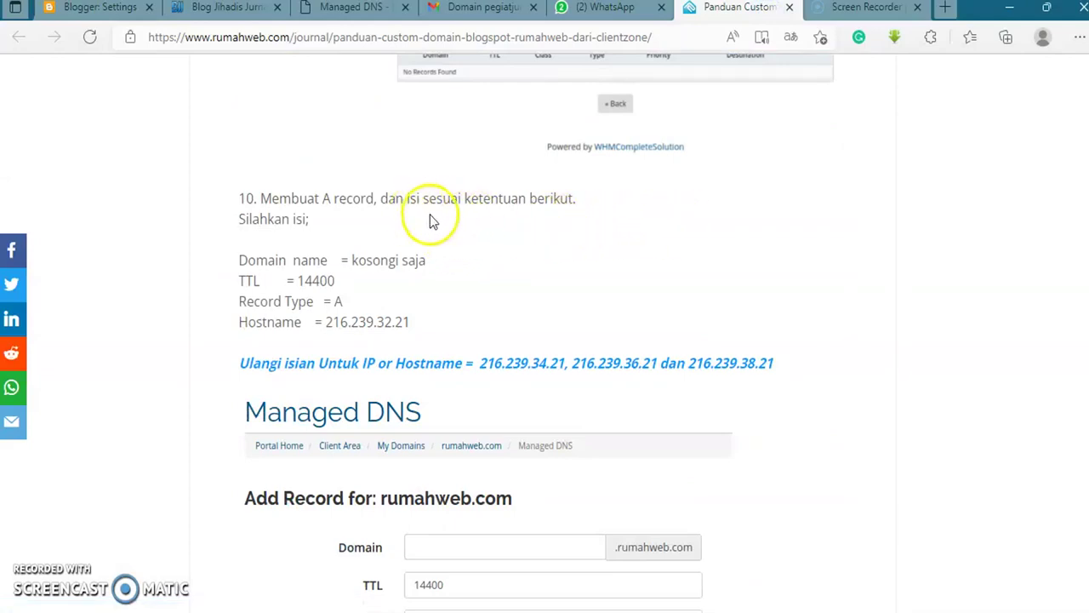
scroll(472, 229, "up", 2)
scroll(498, 244, "down", 1)
scroll(462, 226, "down", 2)
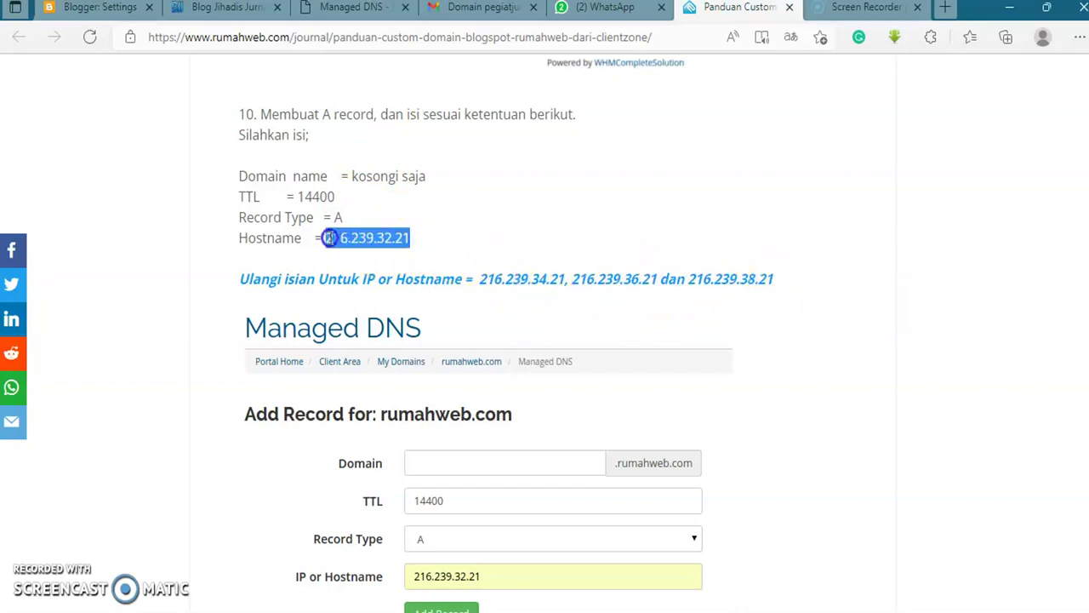
right_click(344, 240)
left_click(374, 225)
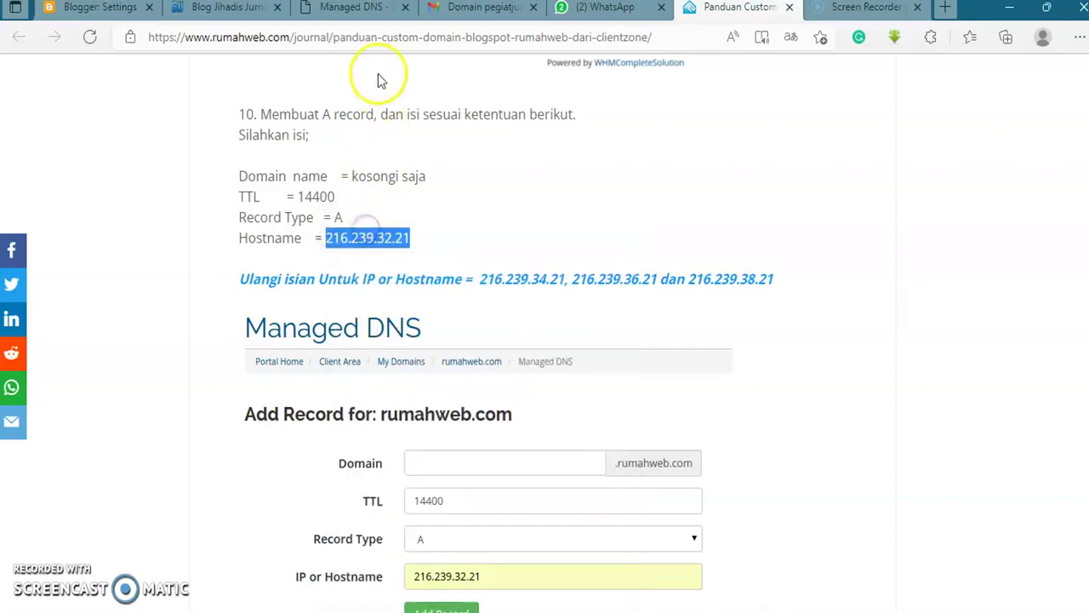
Step: Add an A record for pegiatjurnal.com with an empty domain name, TTL 14400 and IP 216.239.32.21
left_click(361, 15)
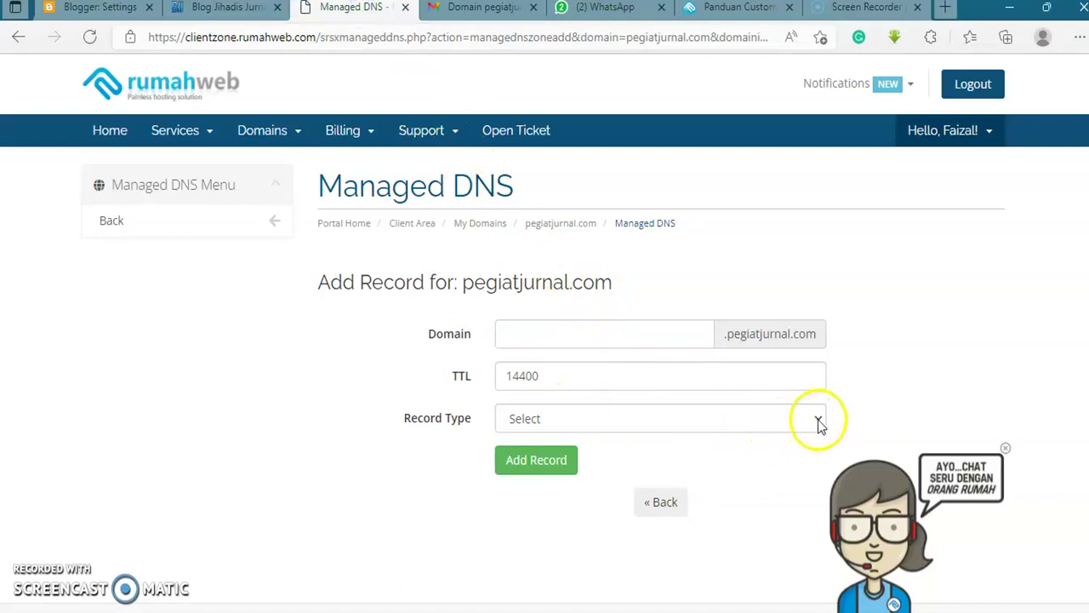
left_click(719, 10)
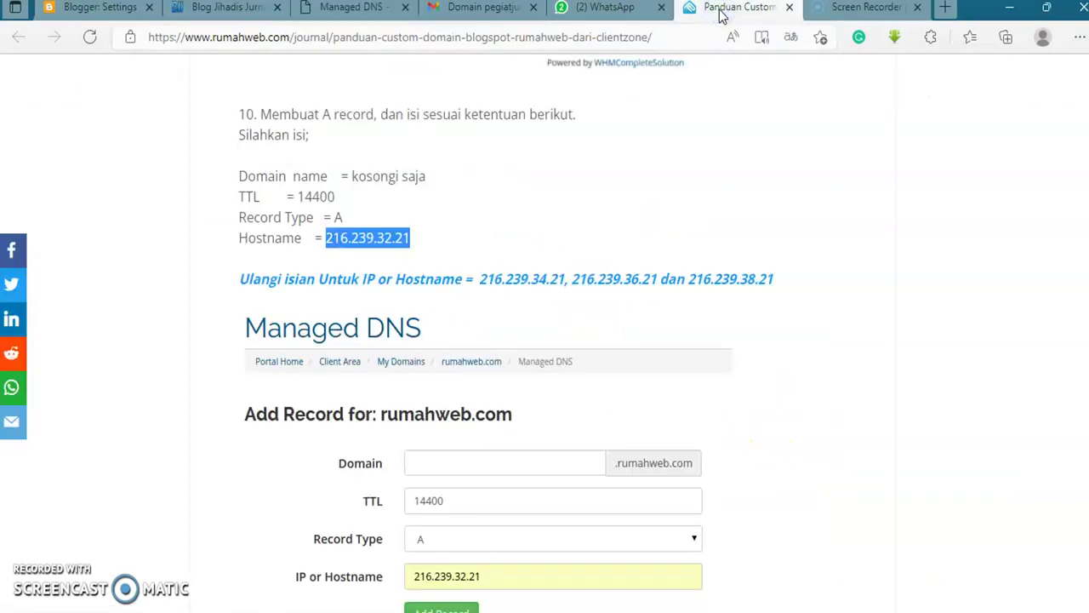
left_click(353, 9)
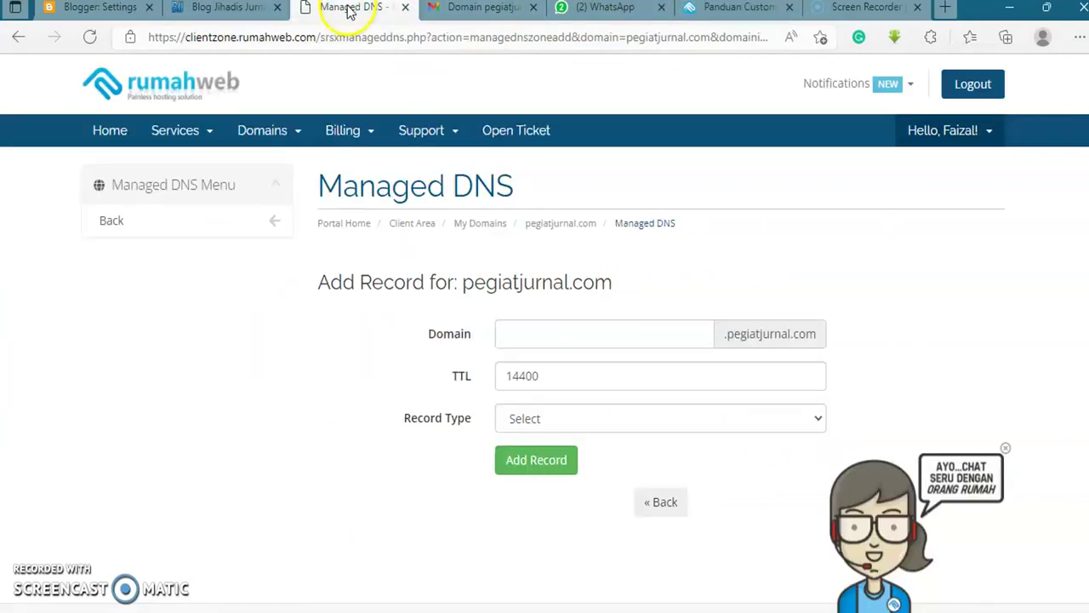
left_click(817, 421)
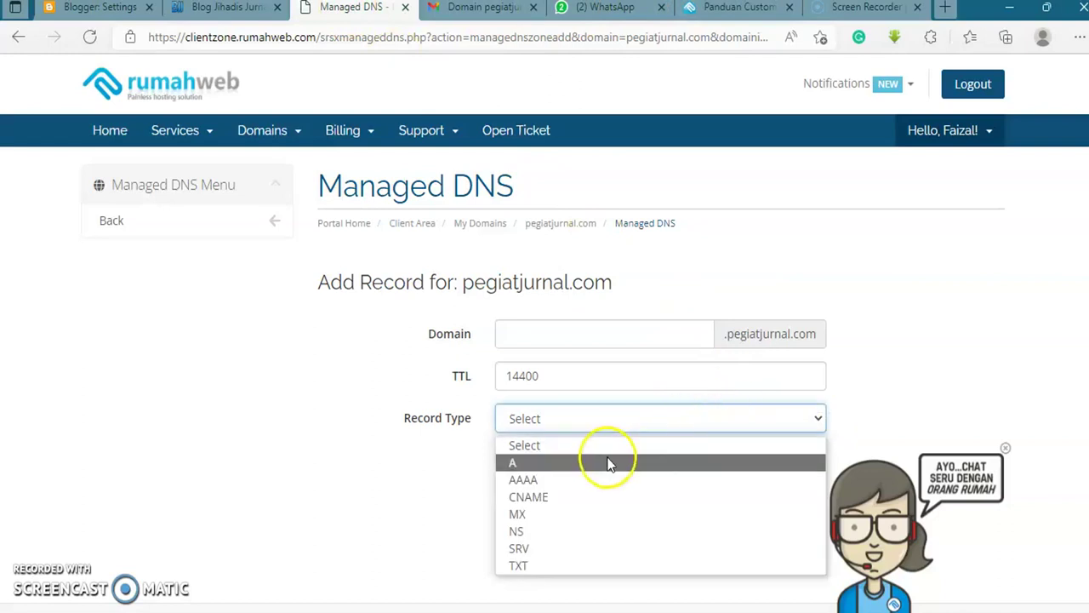
left_click(609, 462)
right_click(571, 463)
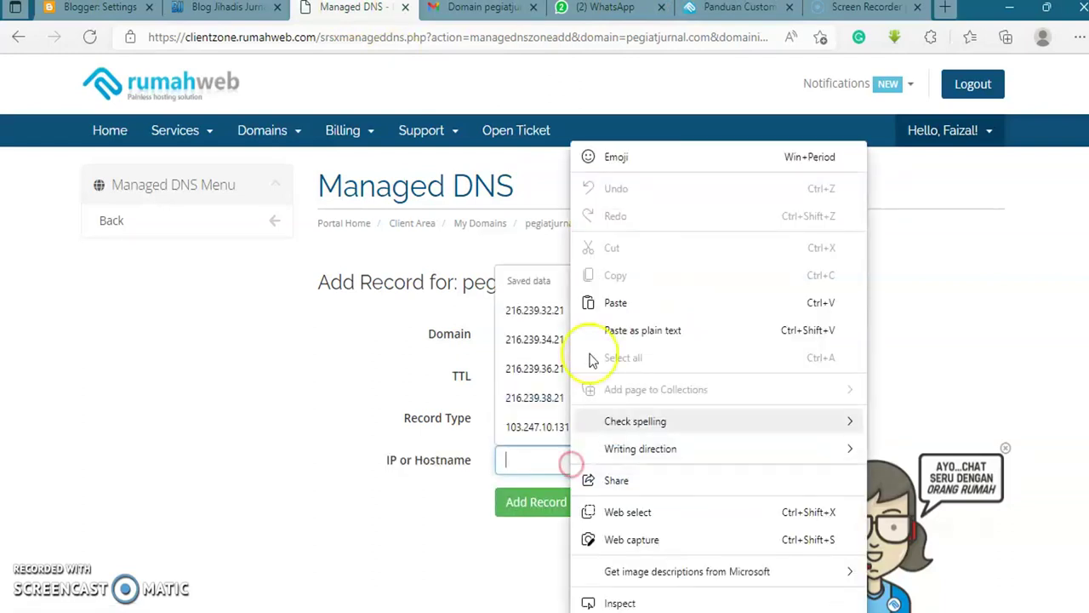
left_click(621, 304)
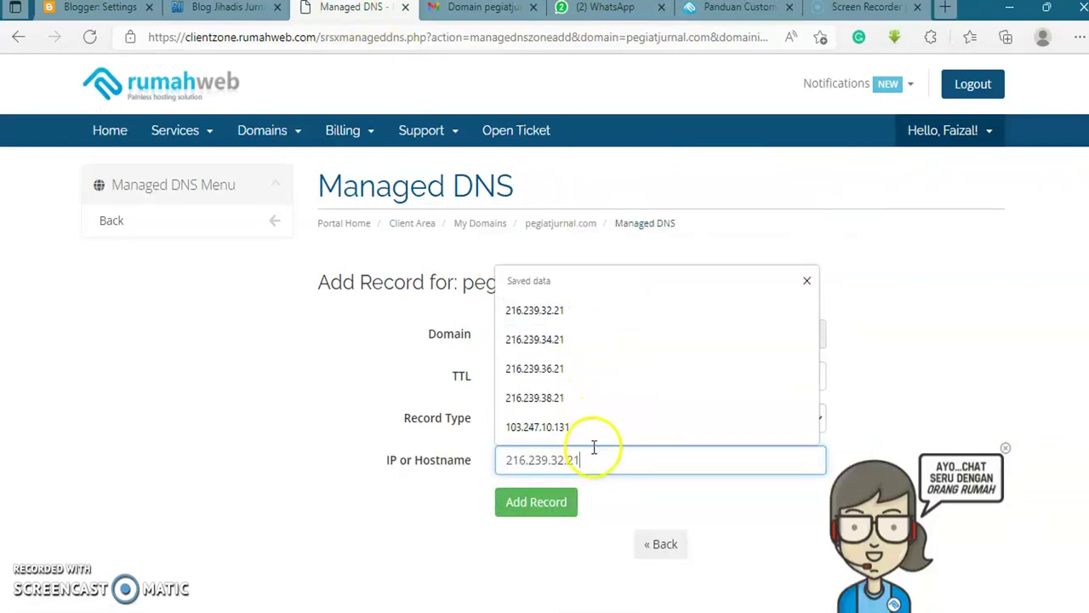
left_click(578, 311)
left_click(554, 500)
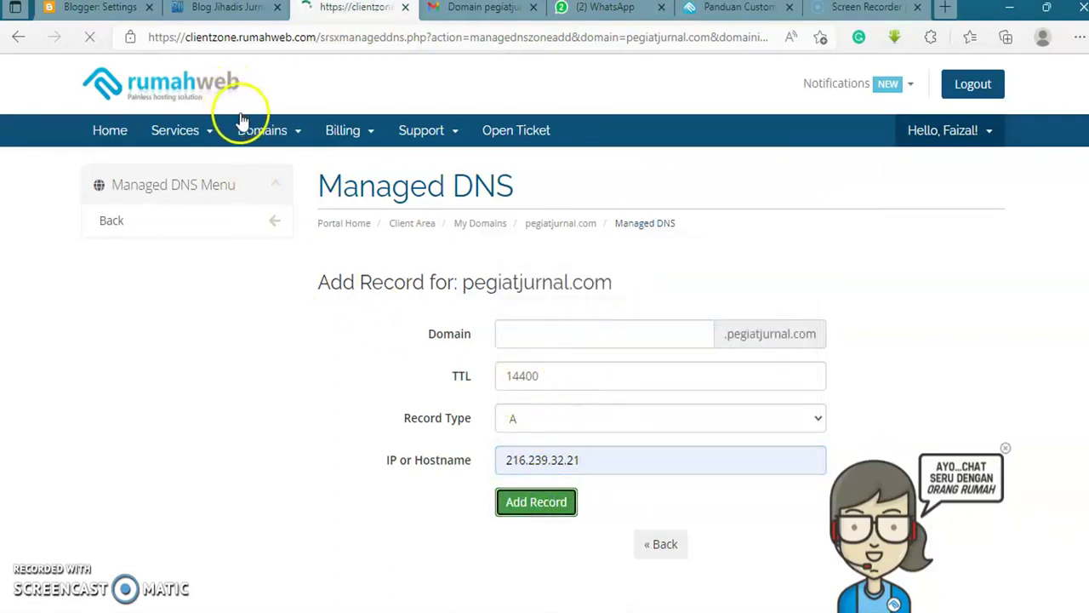
Step: Go back to the domain's management page and reopen DNS management to check the record list, dismissing the translation offer
scroll(545, 183, "down", 1)
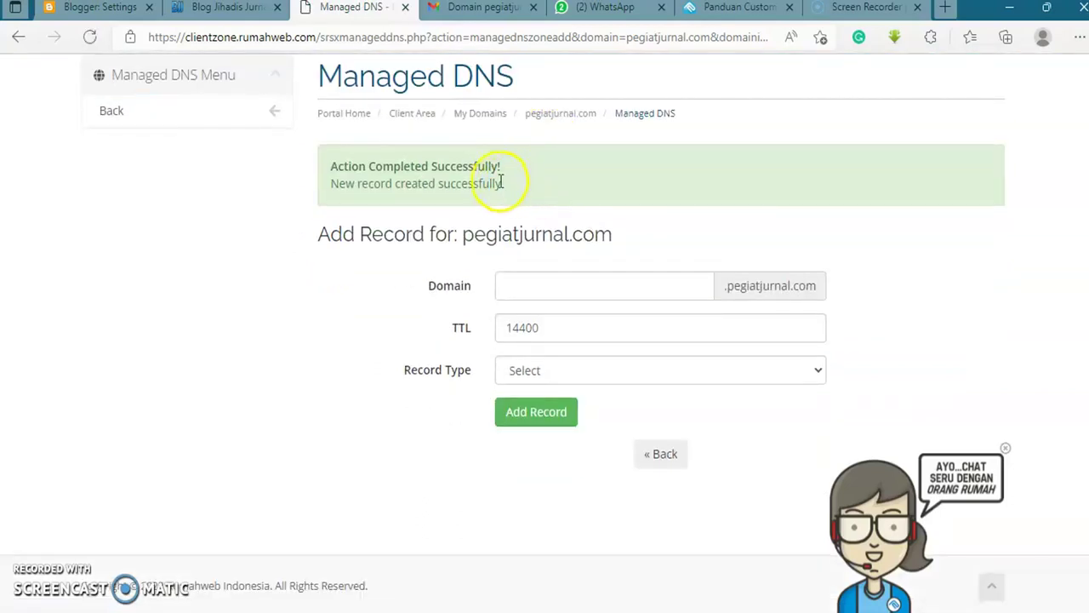
scroll(479, 156, "up", 1)
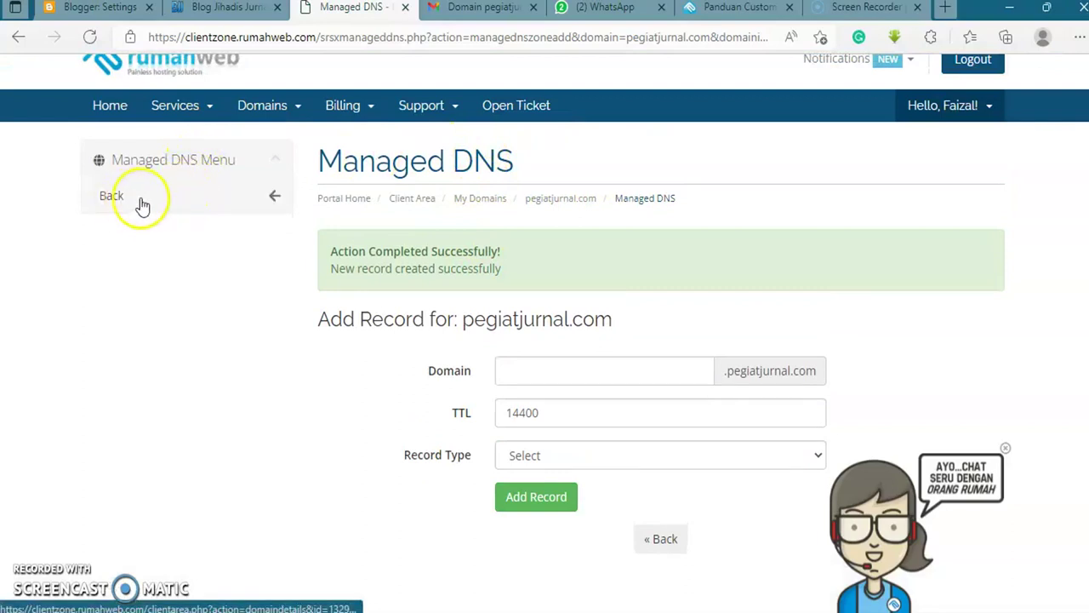
left_click(269, 210)
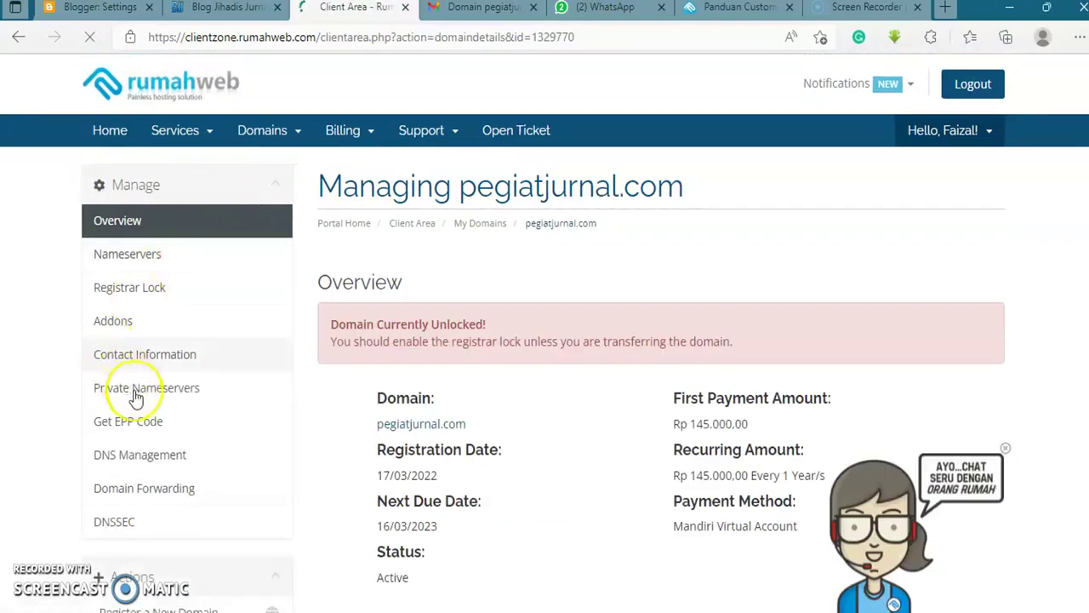
left_click(149, 454)
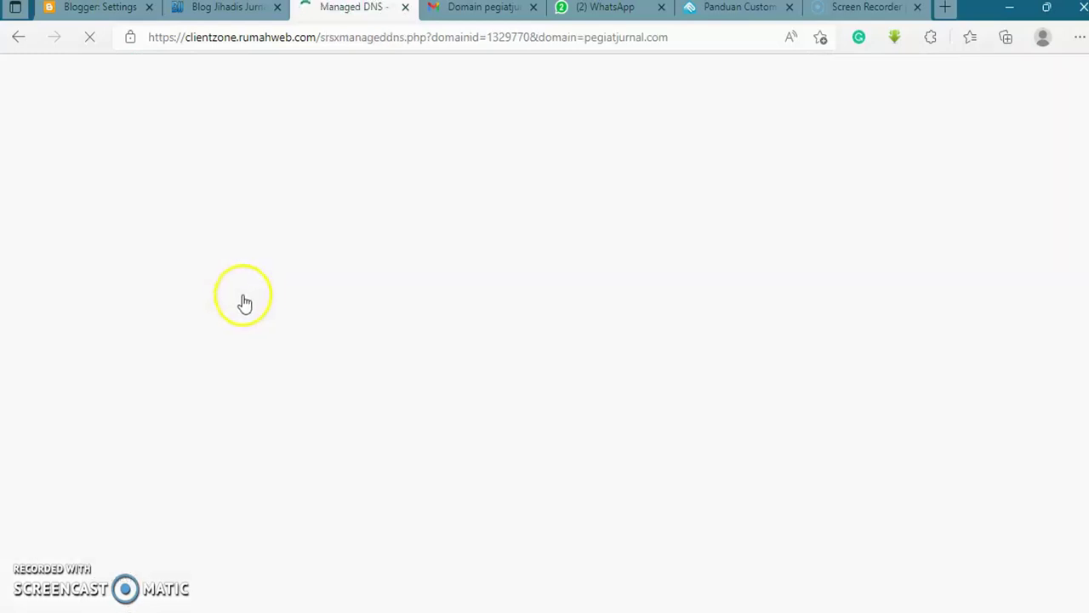
scroll(561, 324, "down", 1)
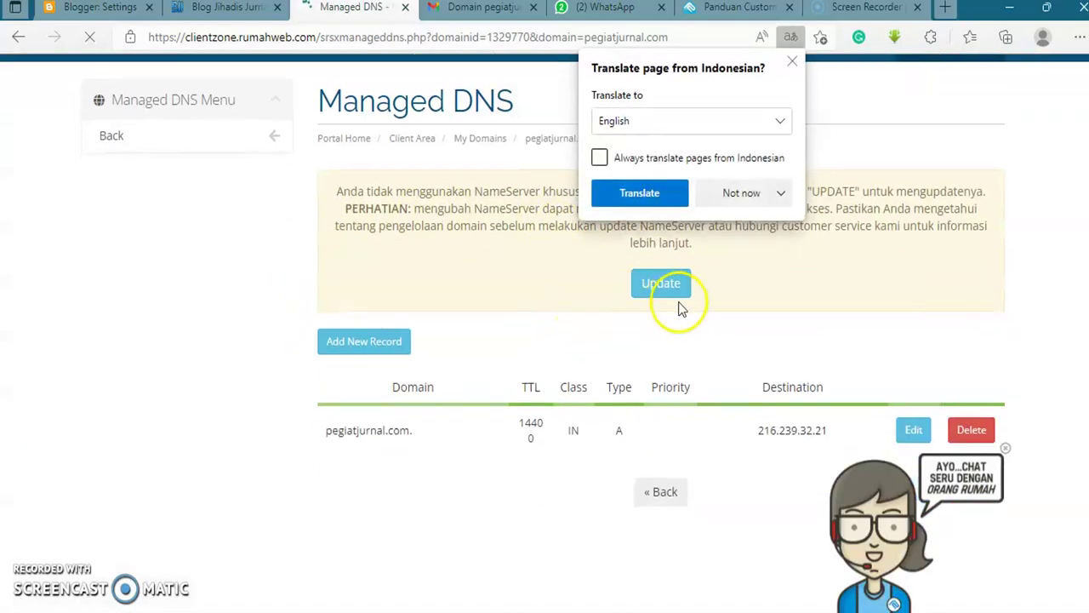
left_click(792, 60)
Step: Consult the Rumahweb guide for the remaining A and CNAME record settings, and start another new DNS record
left_click(760, 12)
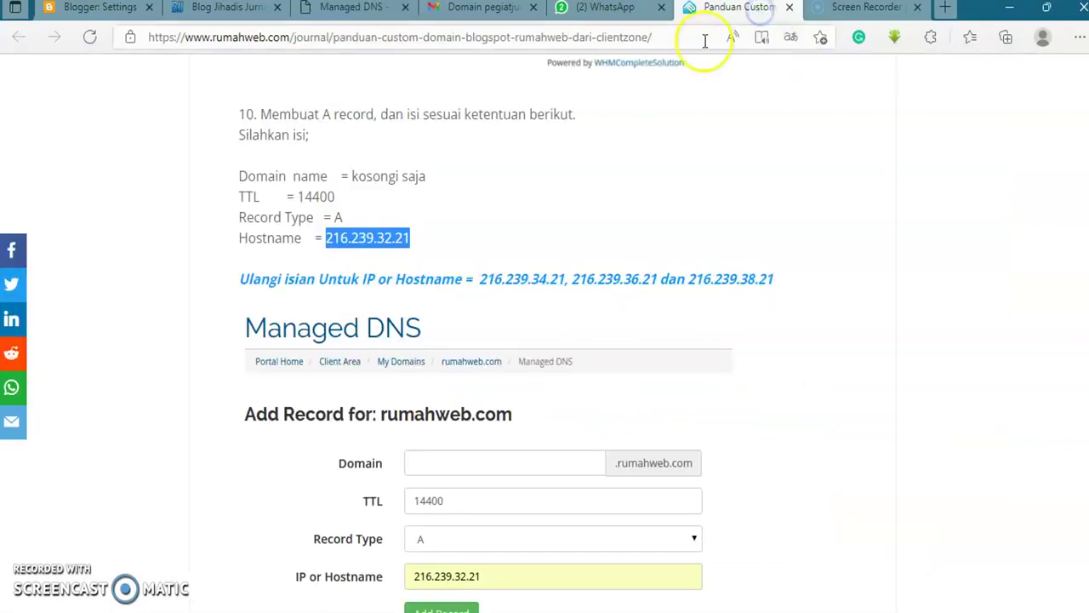
scroll(592, 234, "down", 2)
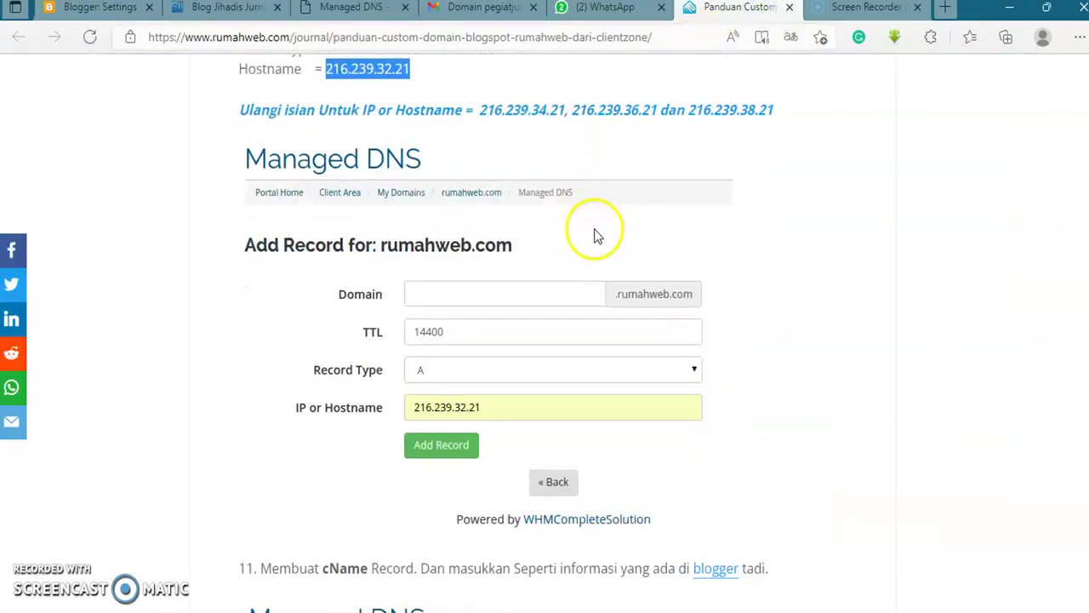
scroll(596, 237, "down", 4)
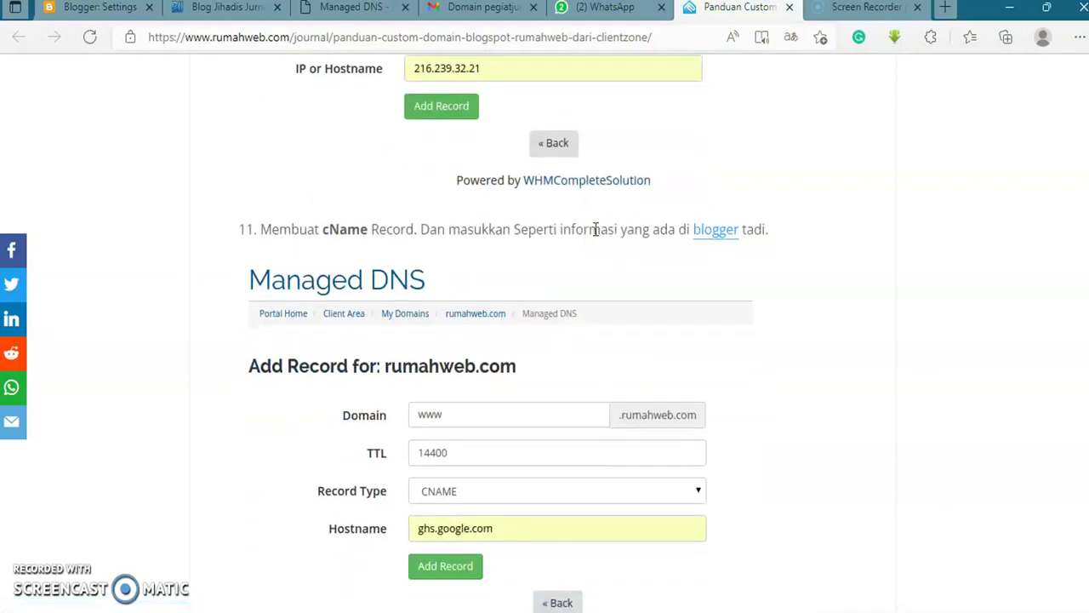
scroll(595, 228, "up", 3)
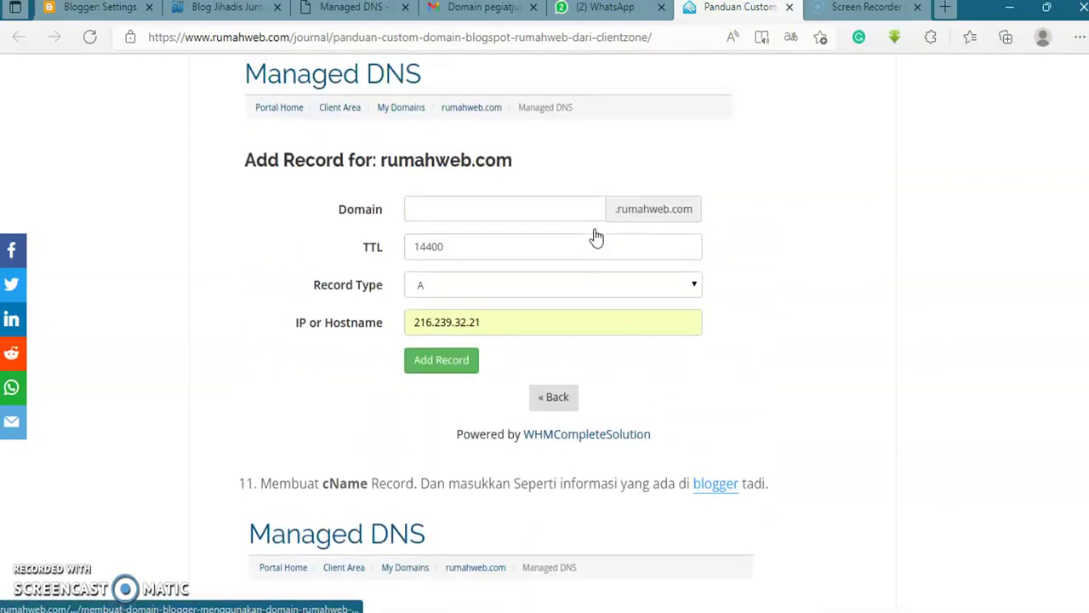
left_click(342, 9)
left_click(389, 340)
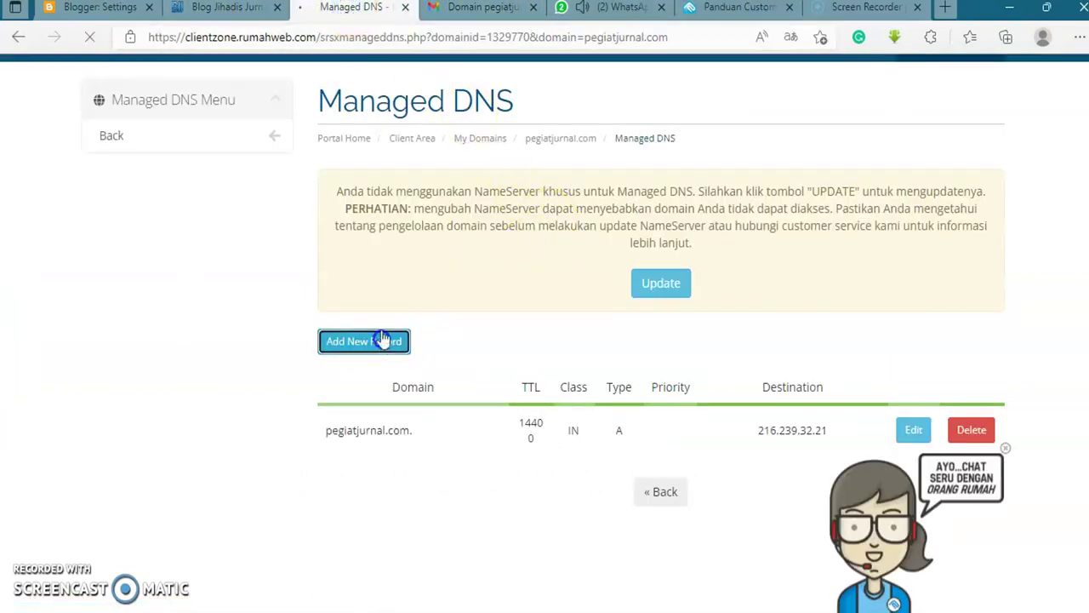
Step: Add a second A record for pegiatjurnal.com with IP 216.239.34.21, keeping the domain name empty
left_click(817, 418)
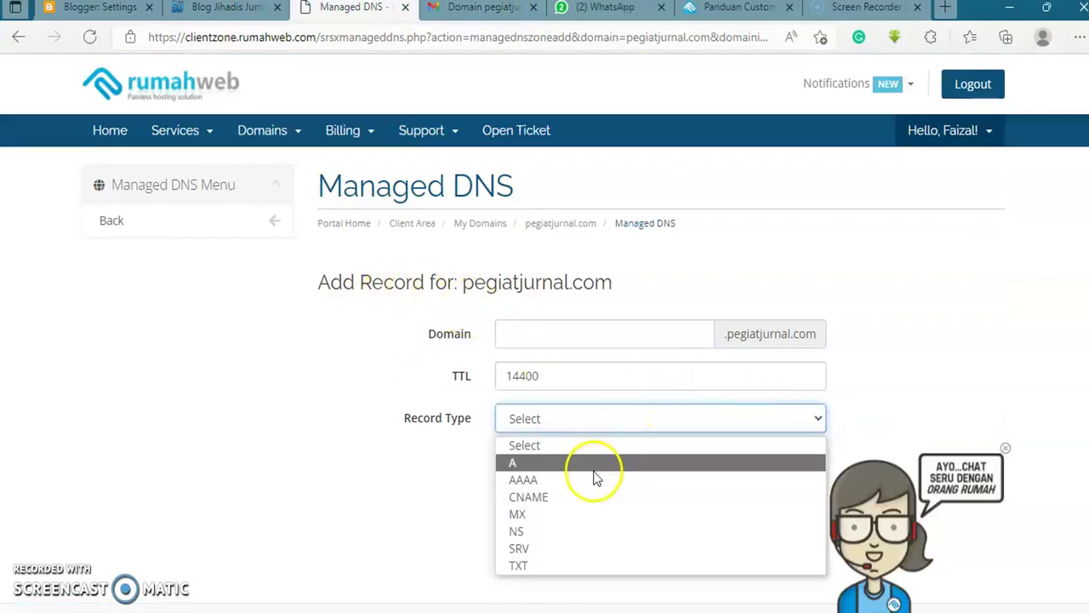
left_click(585, 464)
left_click(569, 466)
right_click(568, 466)
key("Escape")
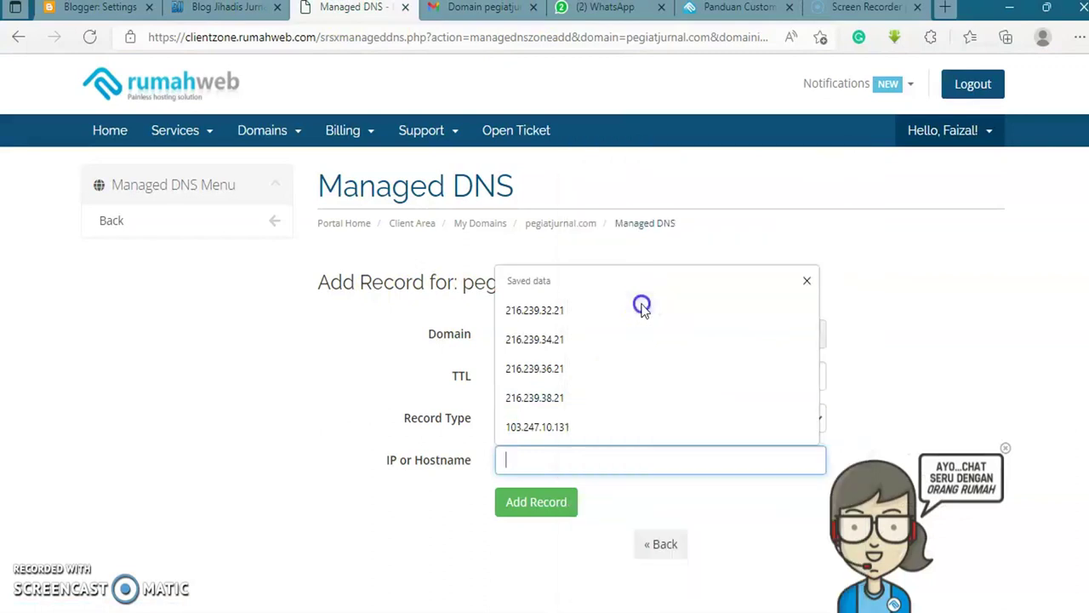
left_click(588, 340)
left_click(539, 504)
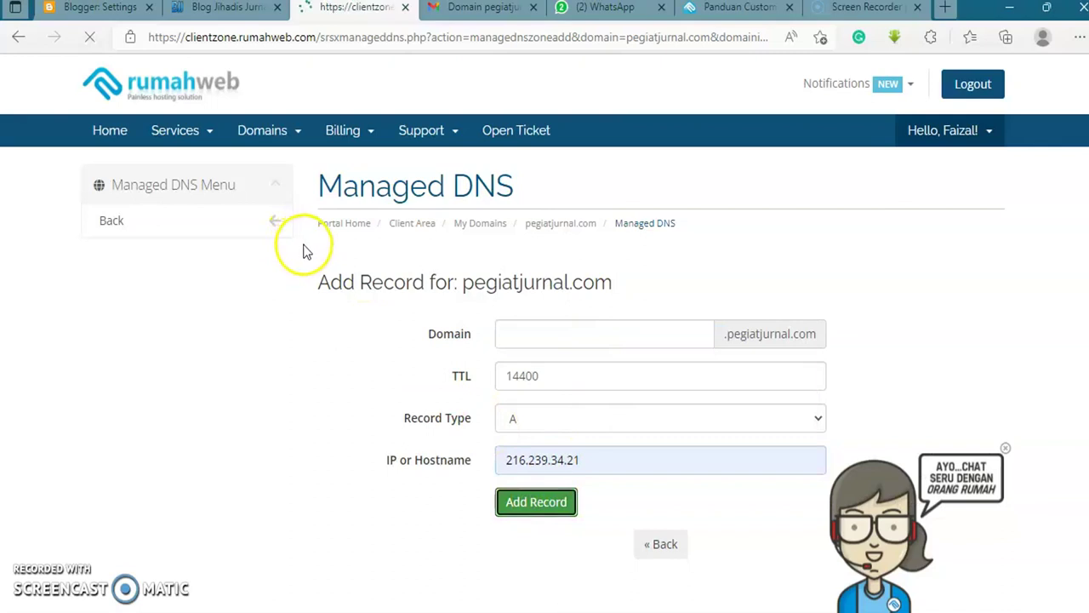
Step: Try to add another record without choosing a record type, and return to the domain's DNS management to check the record list
scroll(535, 343, "down", 2)
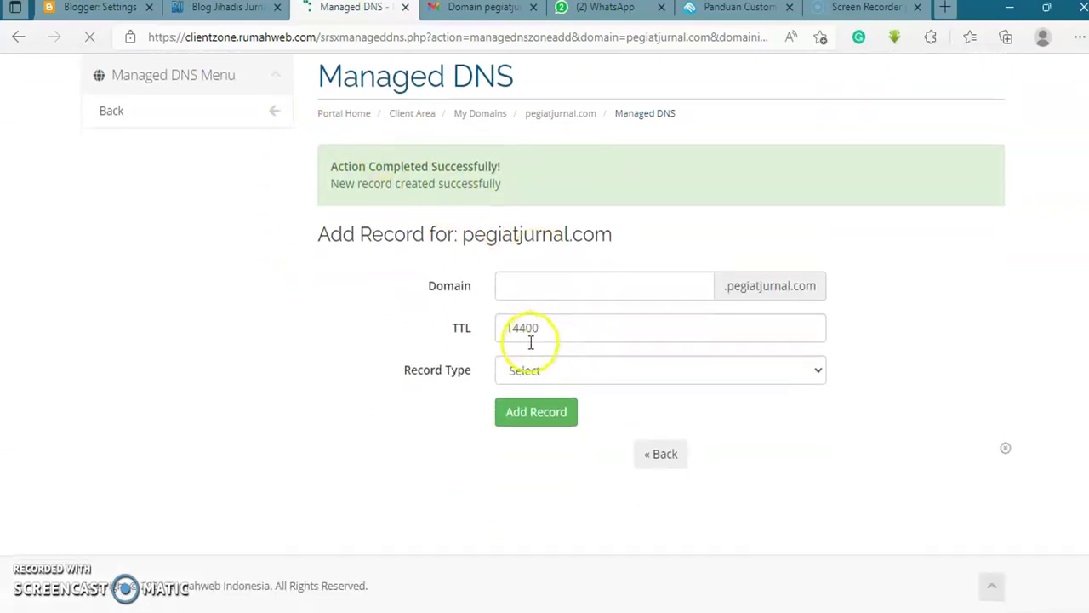
left_click(549, 413)
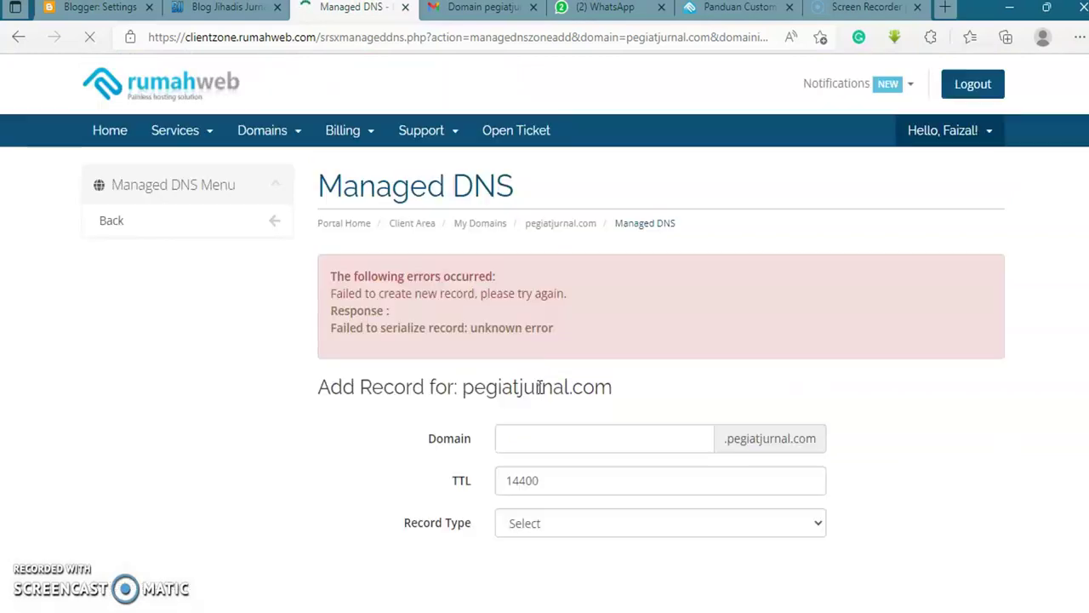
left_click(115, 222)
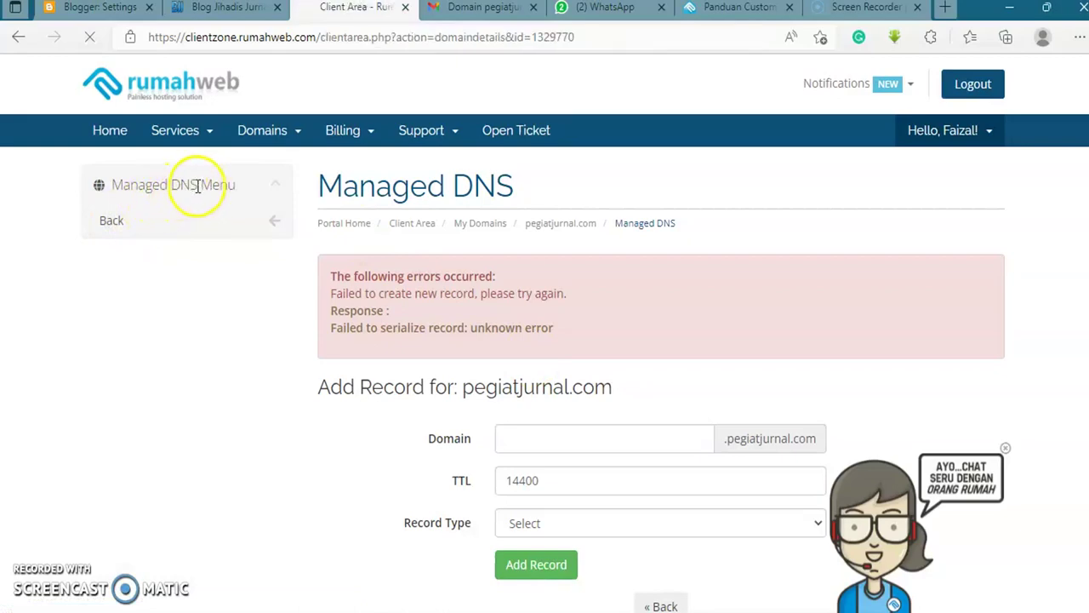
scroll(204, 221, "down", 3)
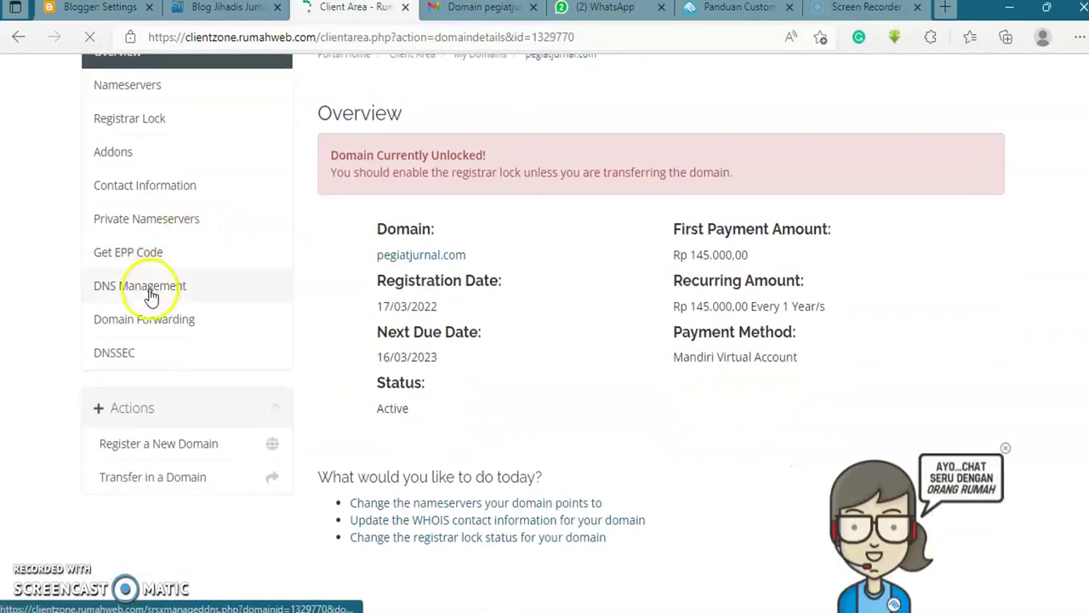
left_click(151, 292)
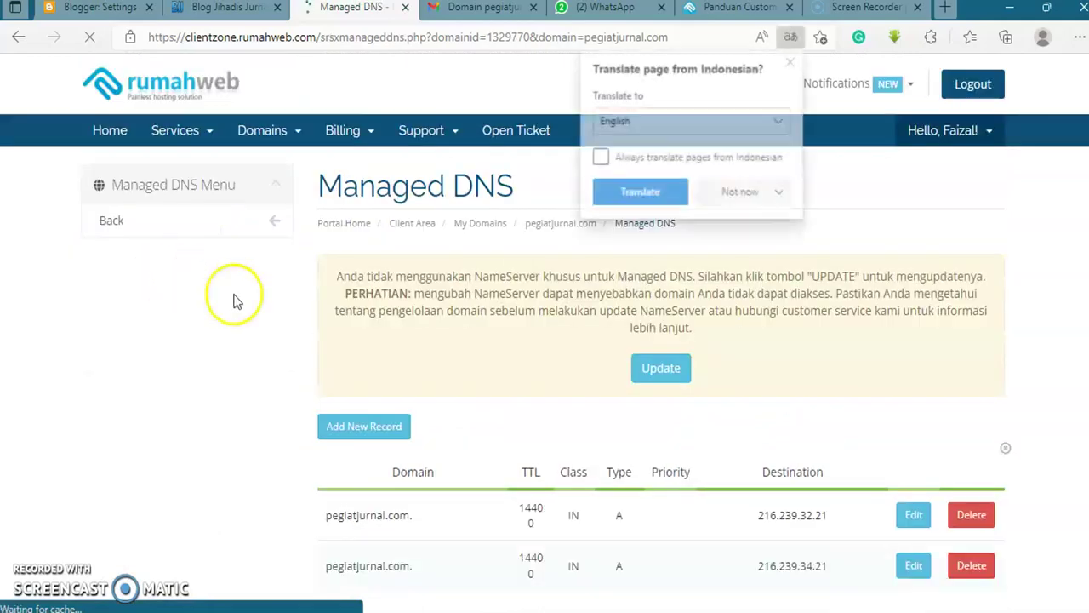
scroll(425, 349, "down", 3)
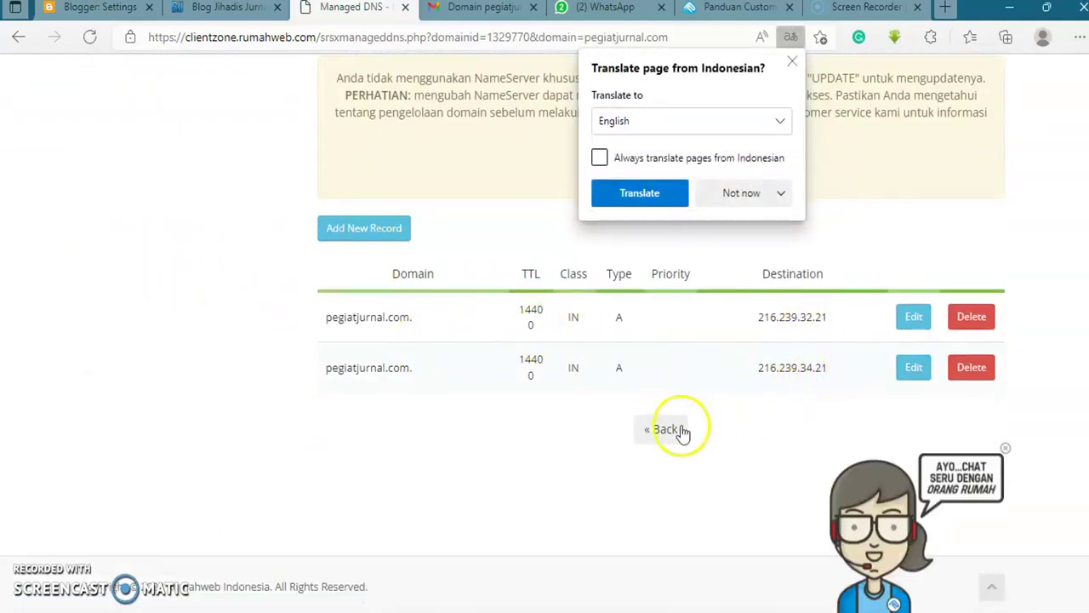
Step: Dismiss the translation offer and add a third A record for pegiatjurnal.com with IP 216.239.36.21, keeping the domain name empty
left_click(793, 61)
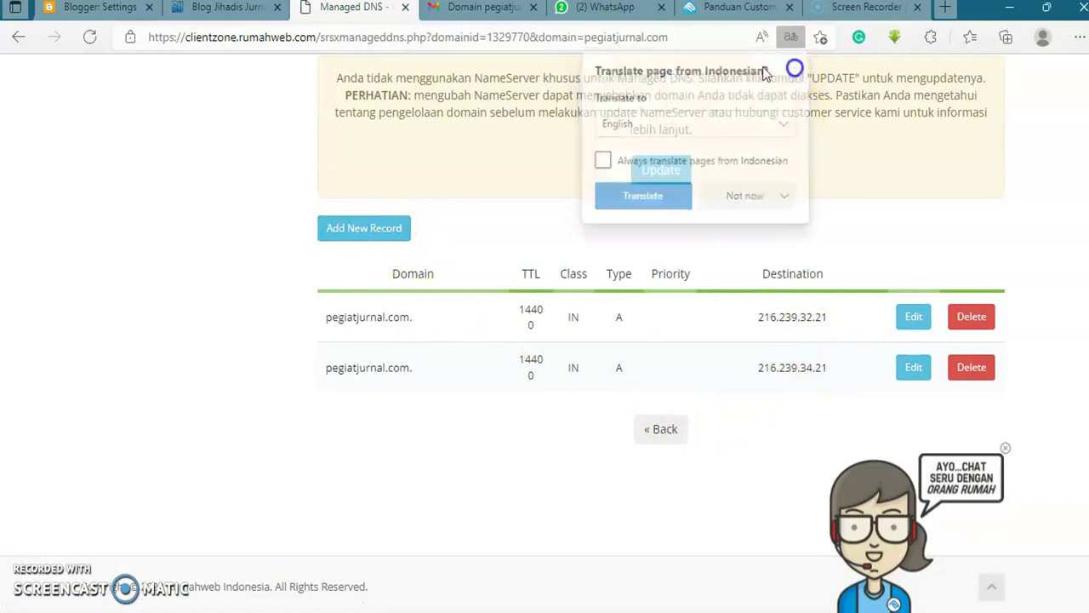
left_click(377, 230)
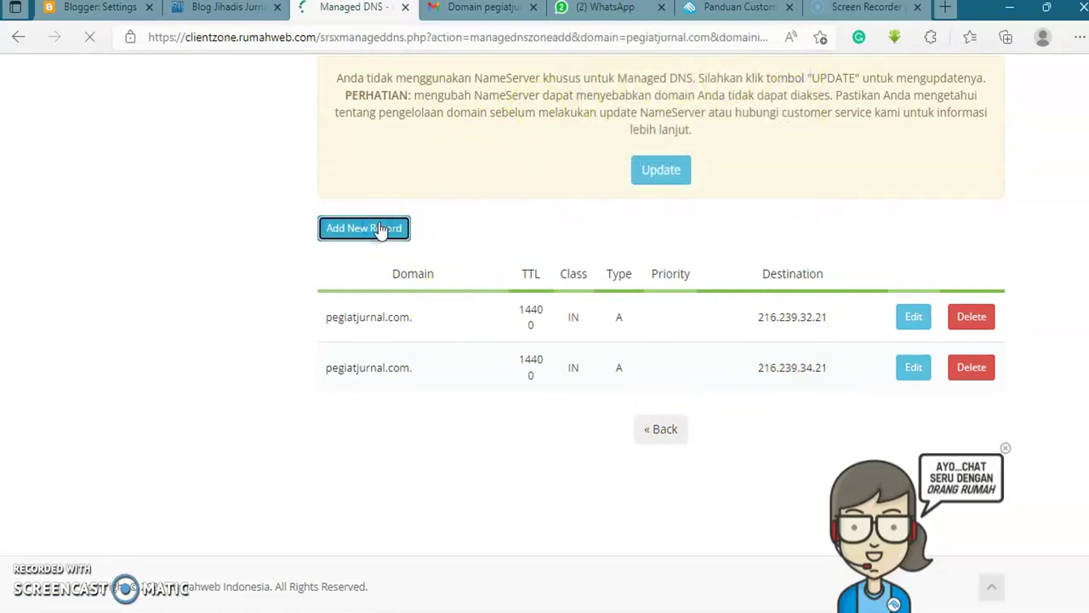
scroll(526, 321, "down", 1)
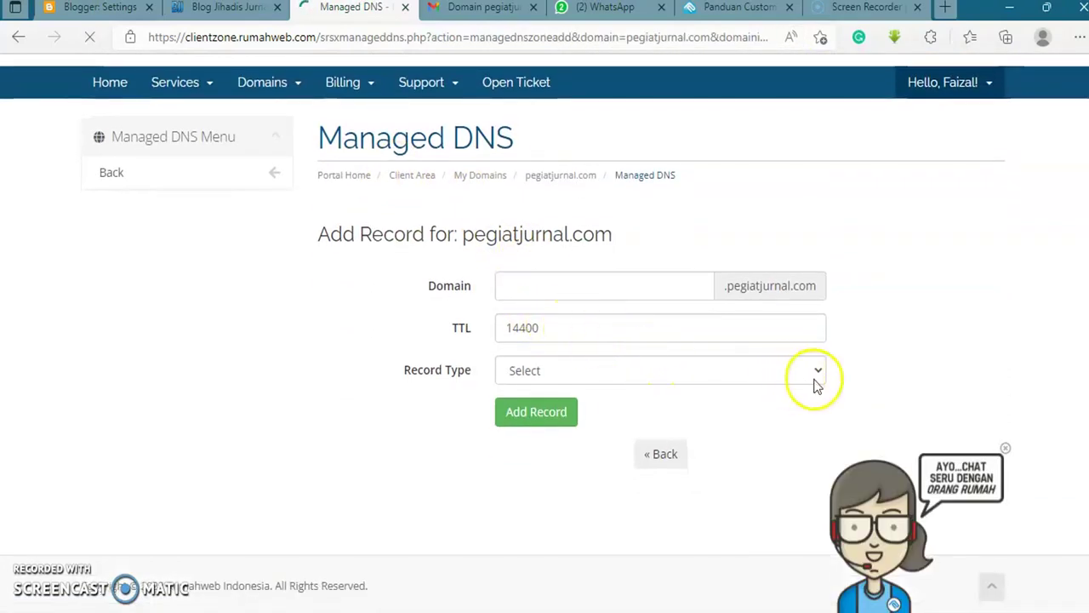
left_click(774, 375)
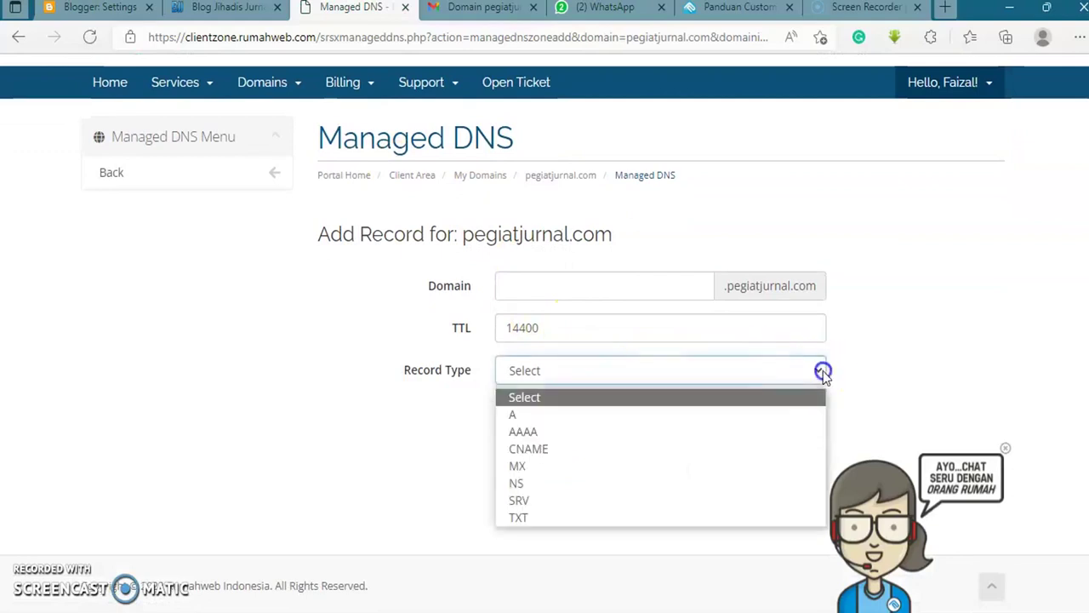
left_click(639, 415)
right_click(572, 411)
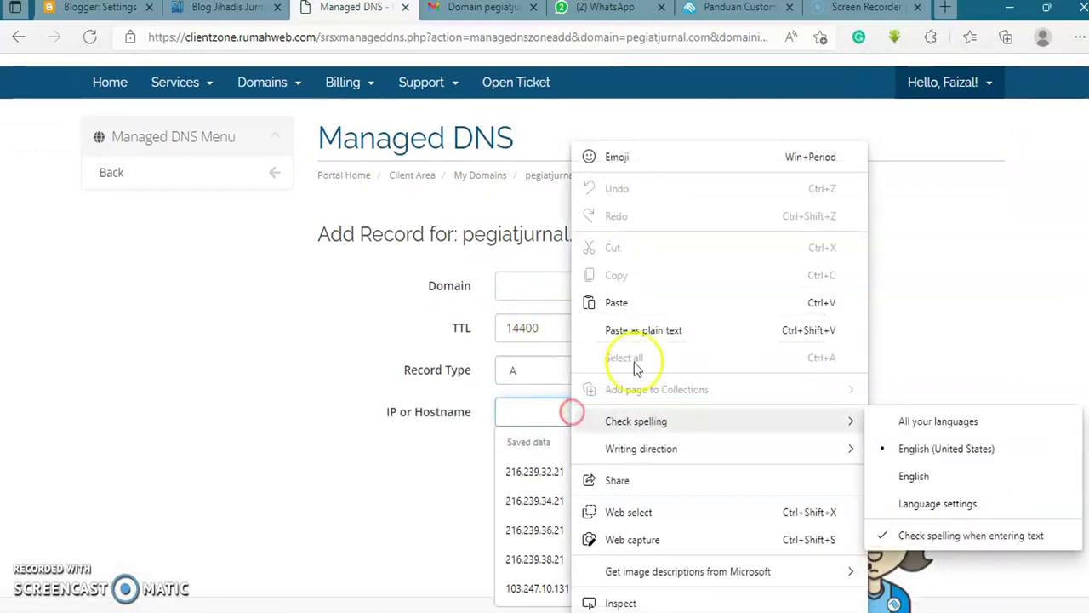
left_click(646, 308)
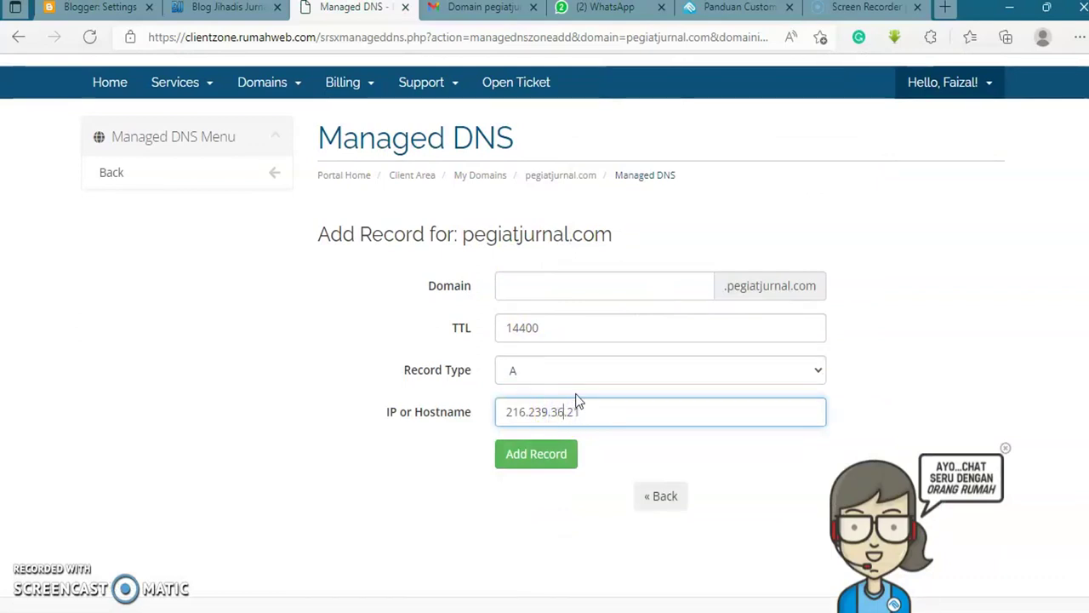
left_click(537, 459)
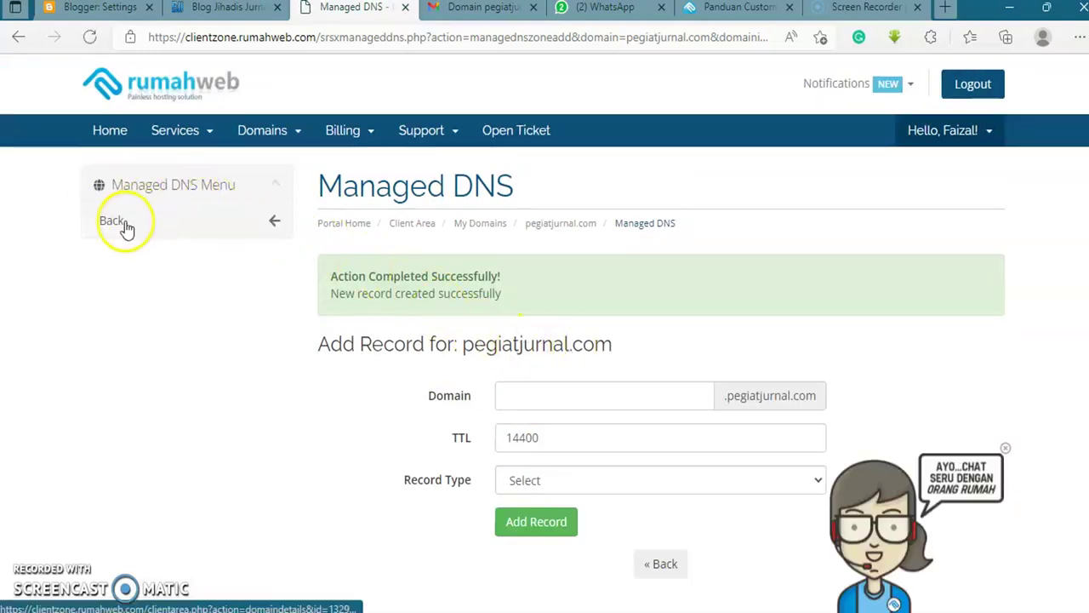
Step: Return to the domain's DNS management to check the record list, dismissing the translation offer
left_click(273, 227)
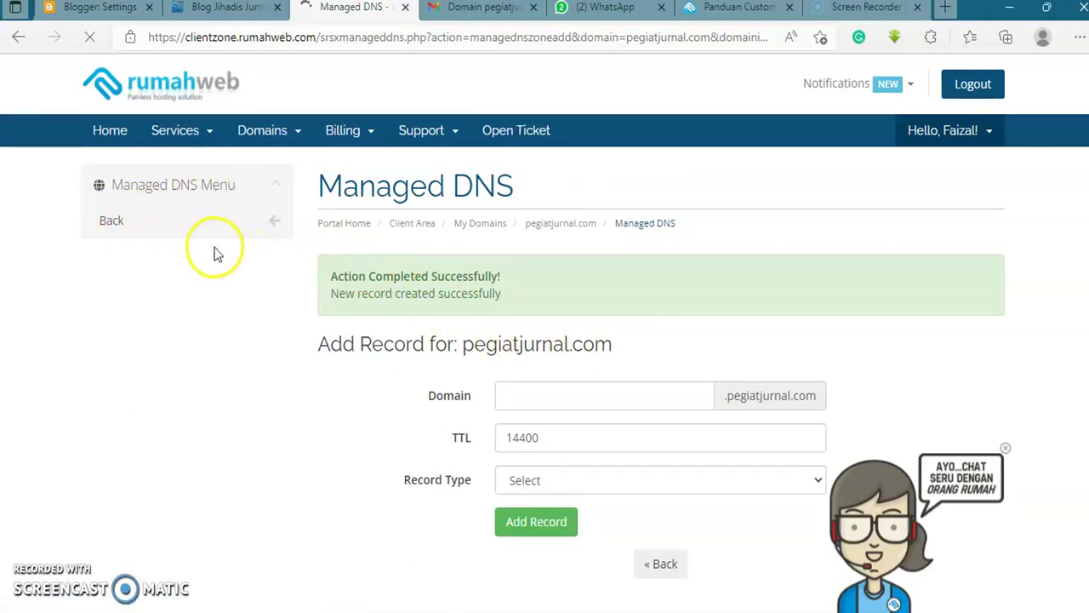
scroll(248, 287, "down", 2)
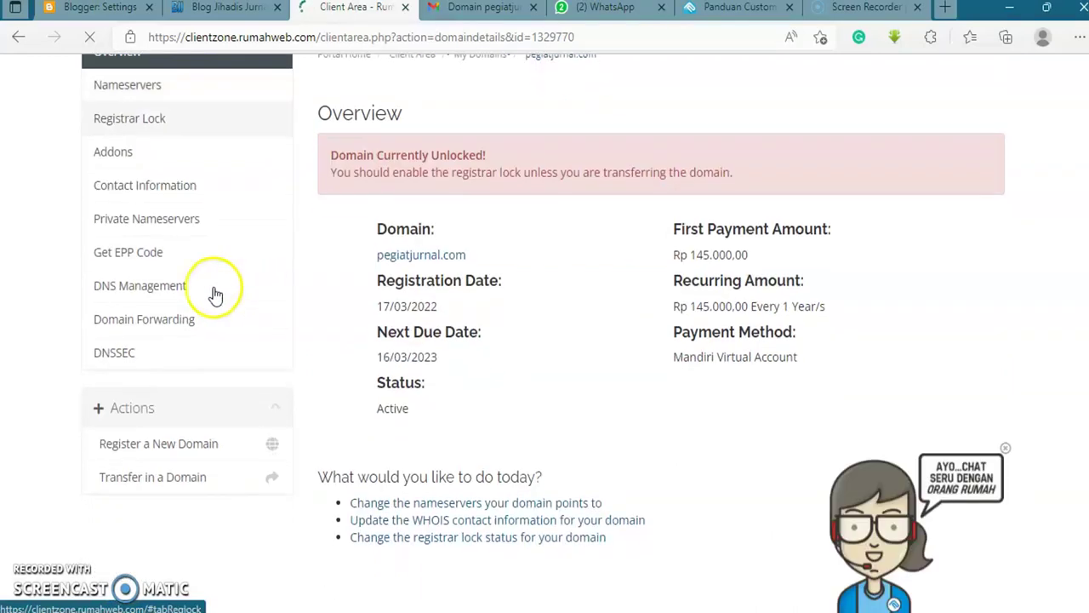
left_click(171, 296)
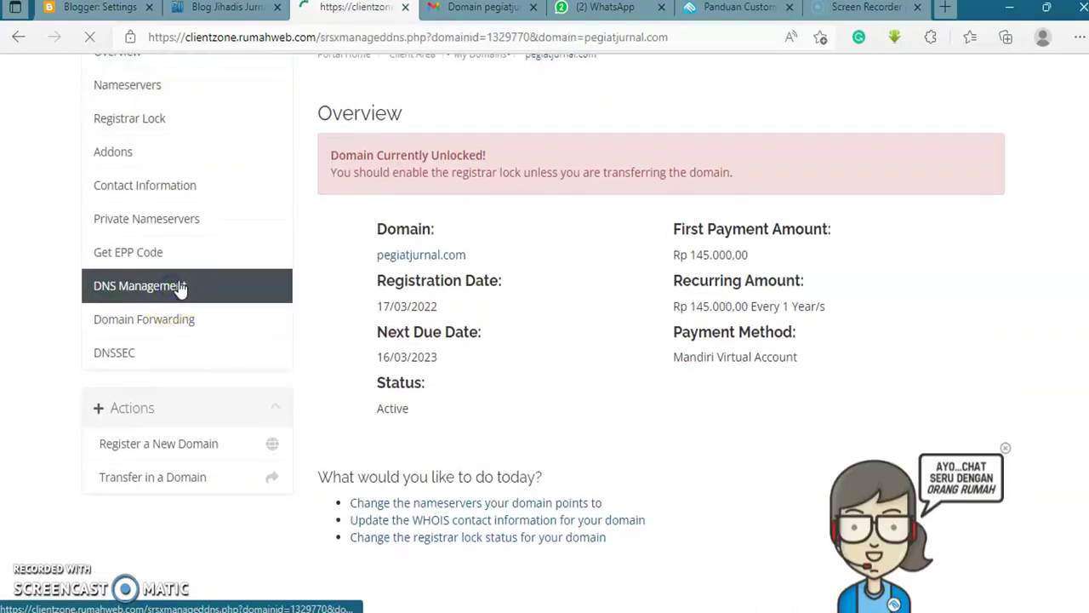
scroll(424, 319, "down", 2)
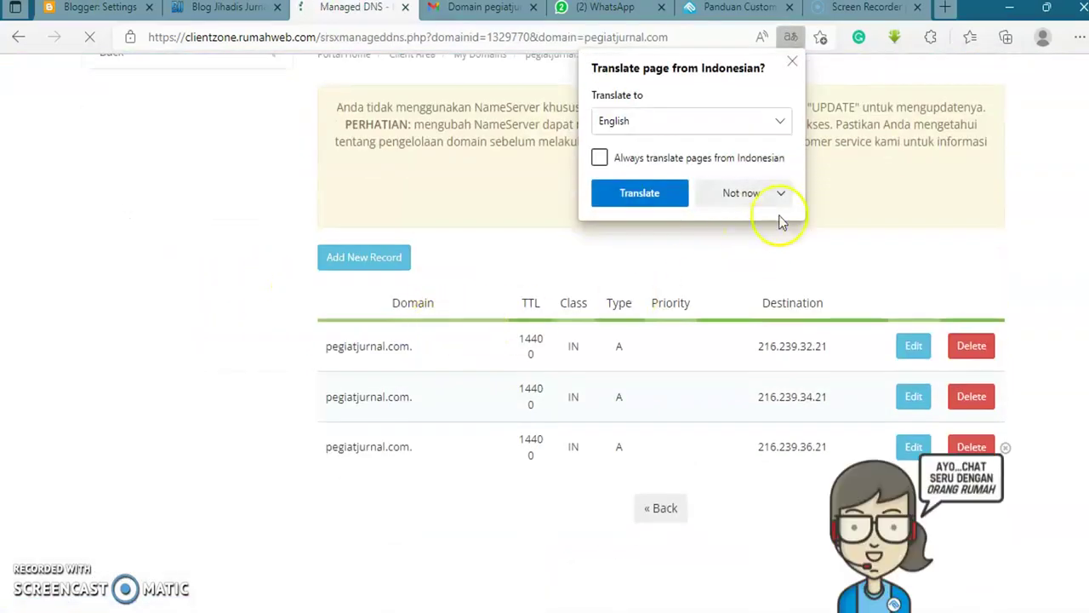
left_click(792, 63)
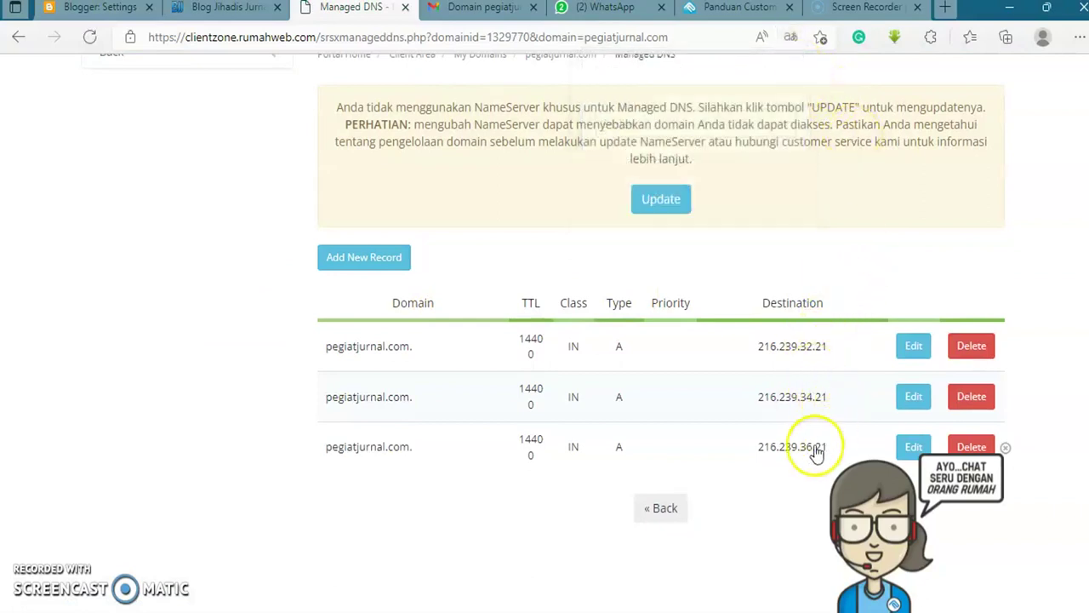
Step: Add a fourth A record for pegiatjurnal.com with IP 216.239.38.21, keeping the domain name empty
left_click(382, 259)
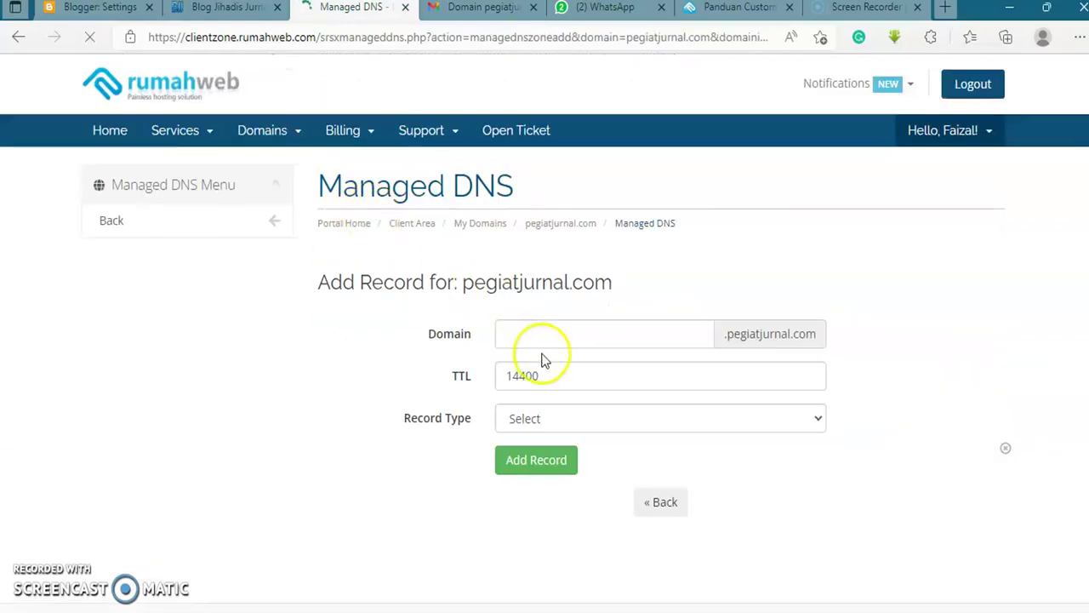
left_click(820, 419)
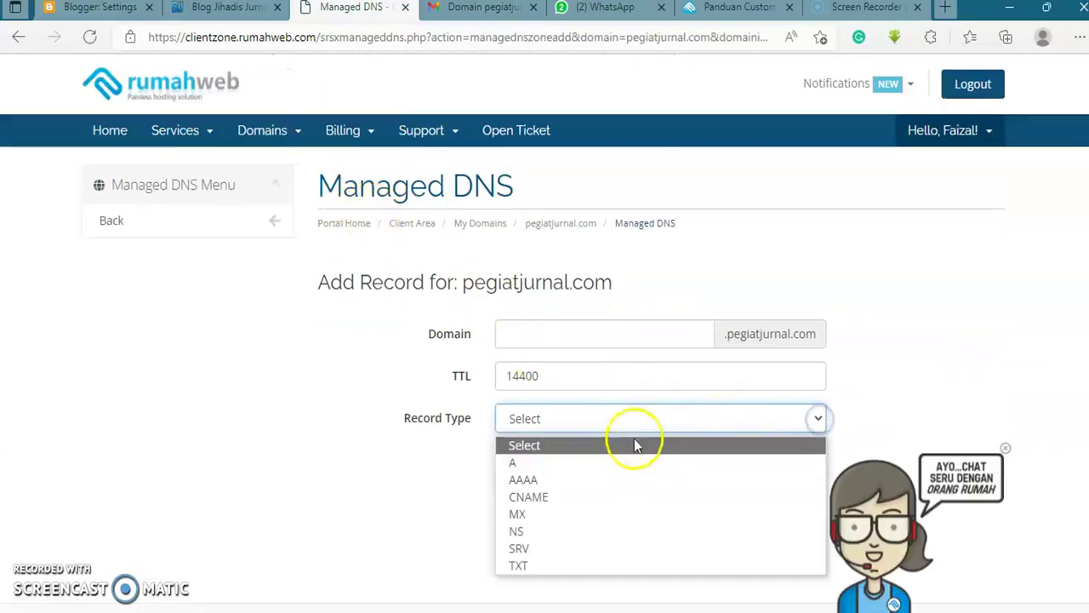
left_click(598, 462)
left_click(545, 464)
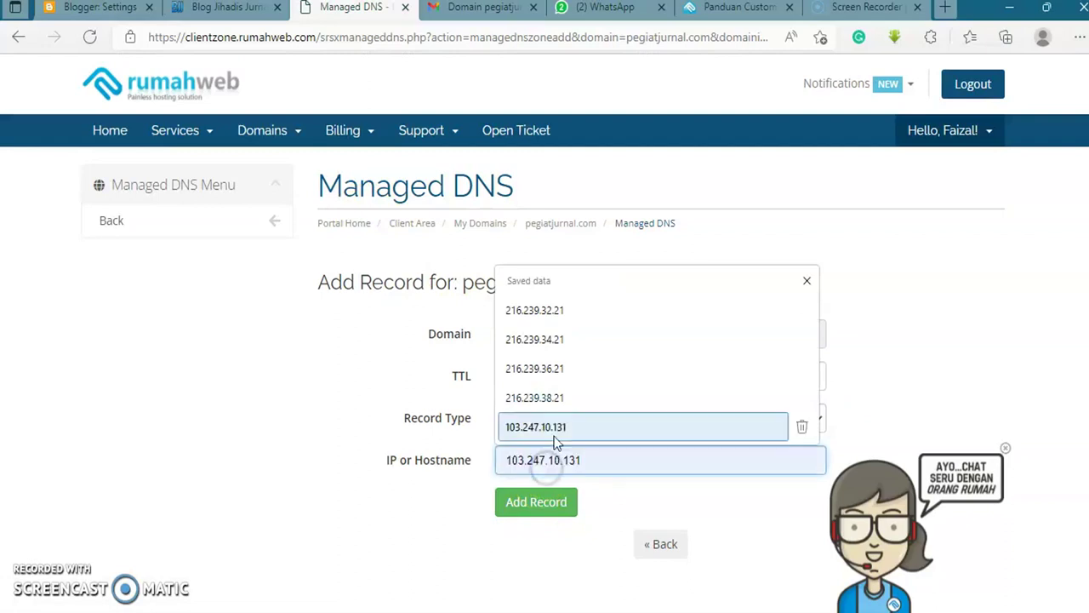
left_click(569, 398)
left_click(537, 506)
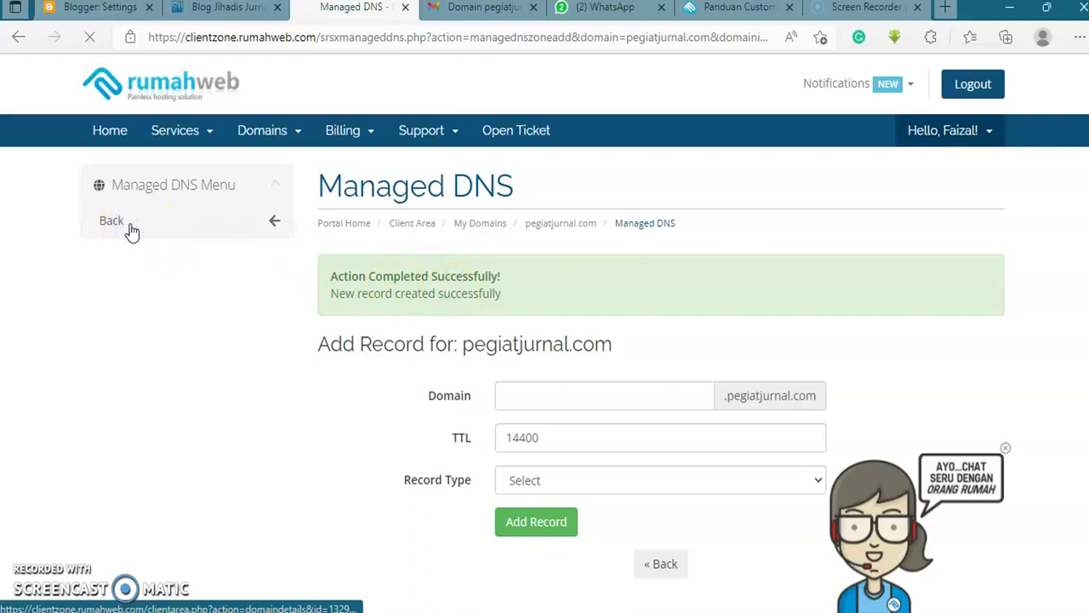
Step: Reopen the domain's DNS management to check the record list, dismiss the translation offer, and start another new record
scroll(192, 292, "down", 2)
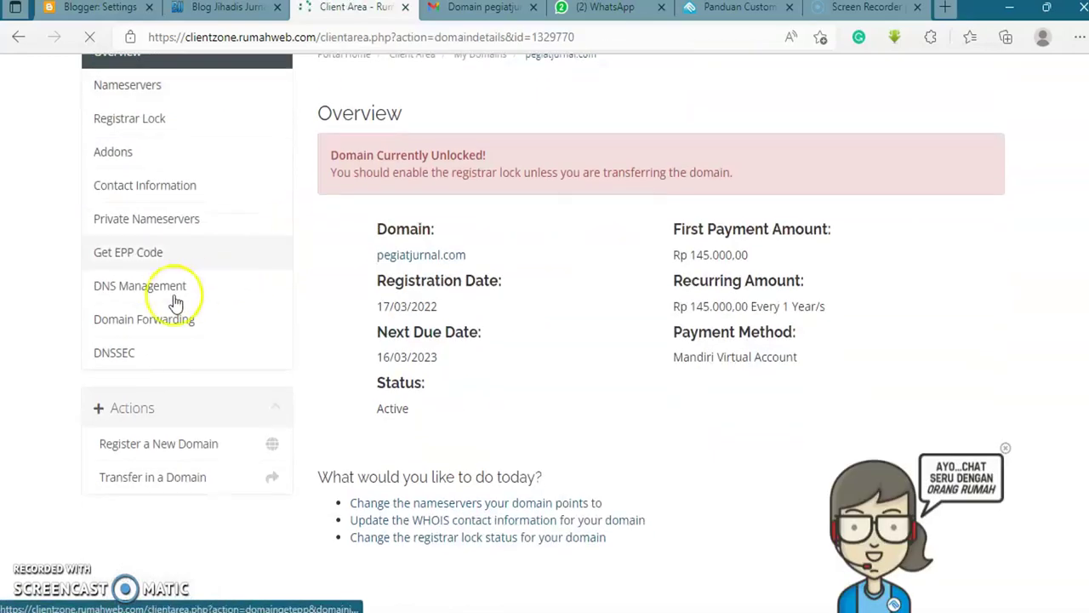
left_click(170, 289)
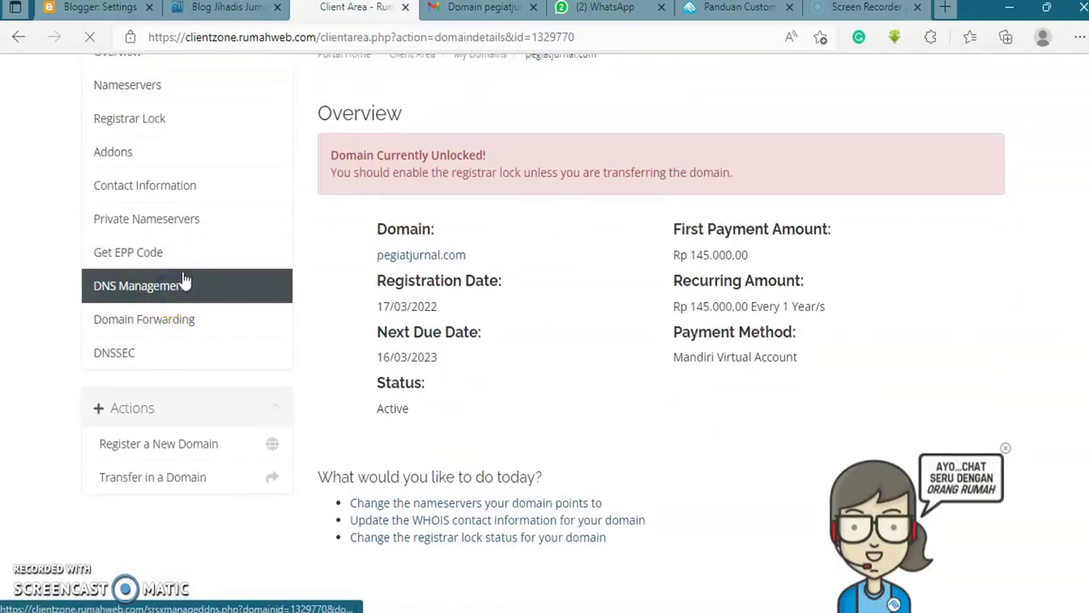
scroll(585, 187, "down", 3)
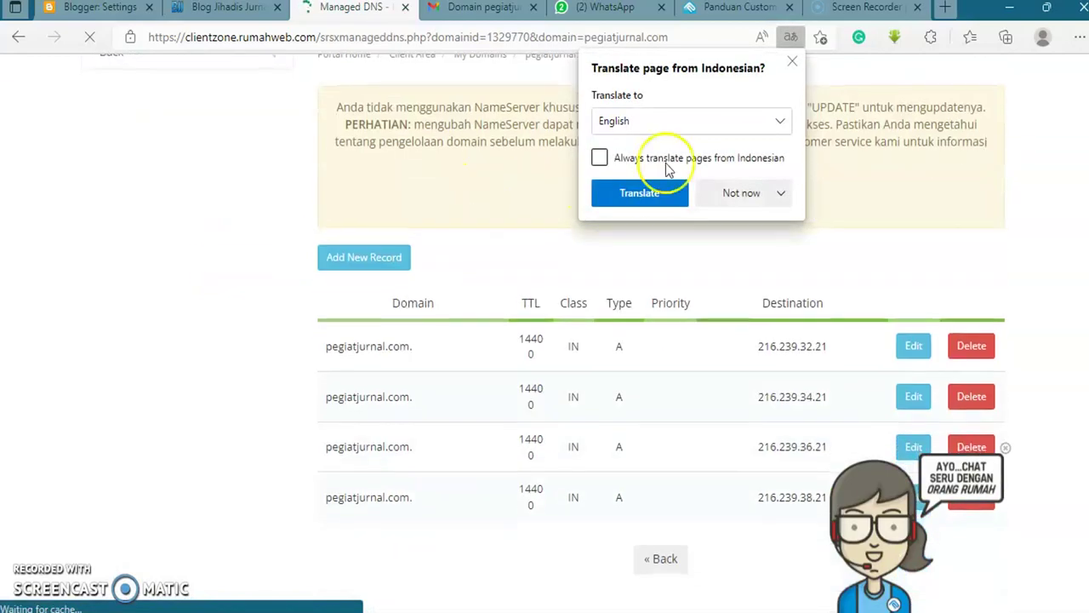
left_click(792, 60)
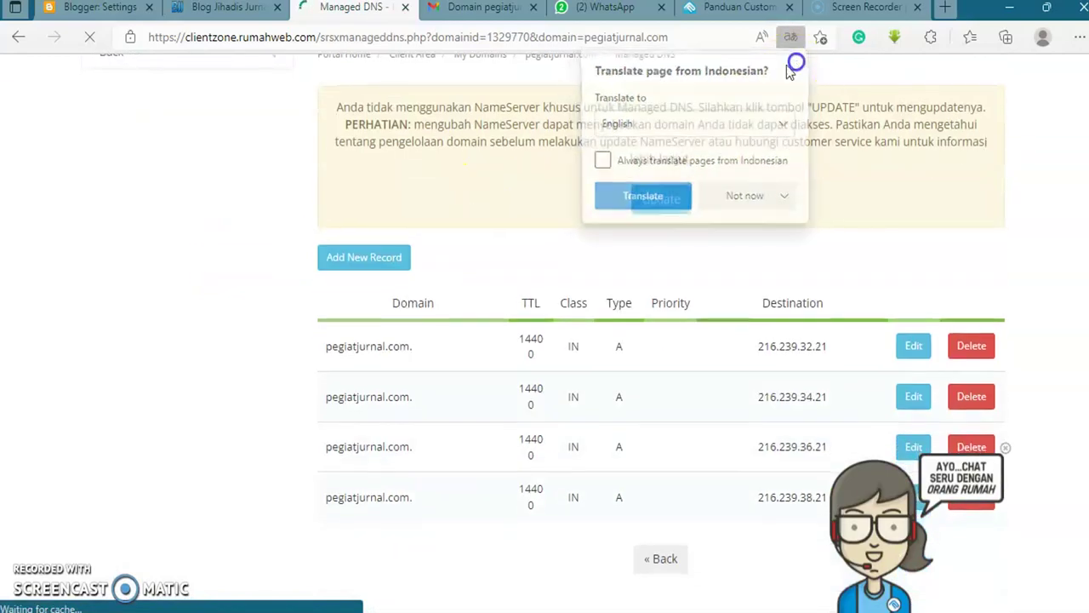
left_click(361, 258)
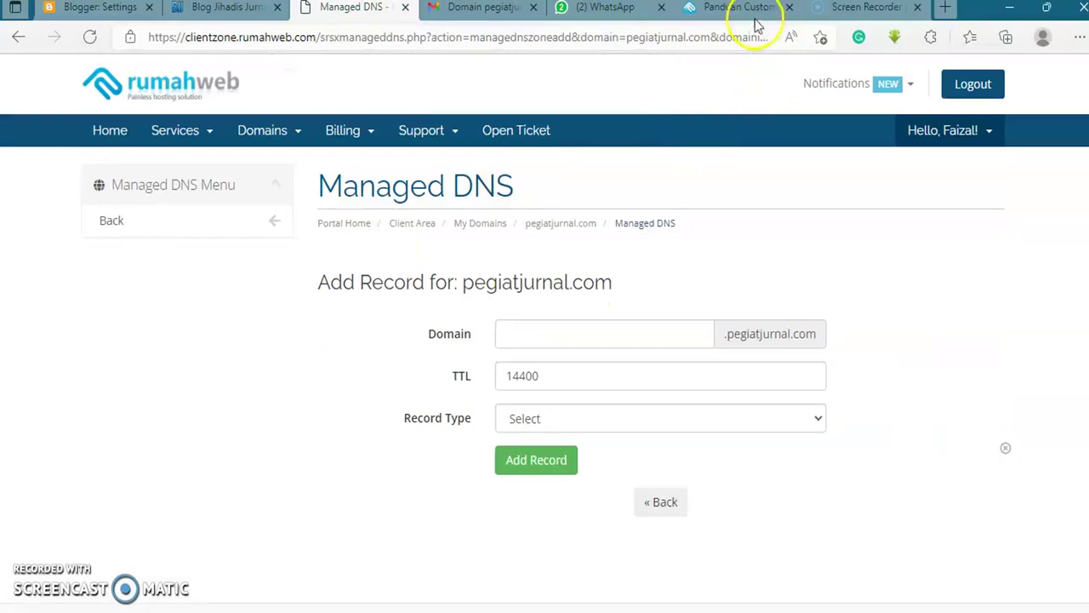
Step: Consult the Rumahweb guide and Blogger's custom domain dialog for the CNAME record settings, and return to the new record form
left_click(742, 8)
scroll(608, 236, "down", 5)
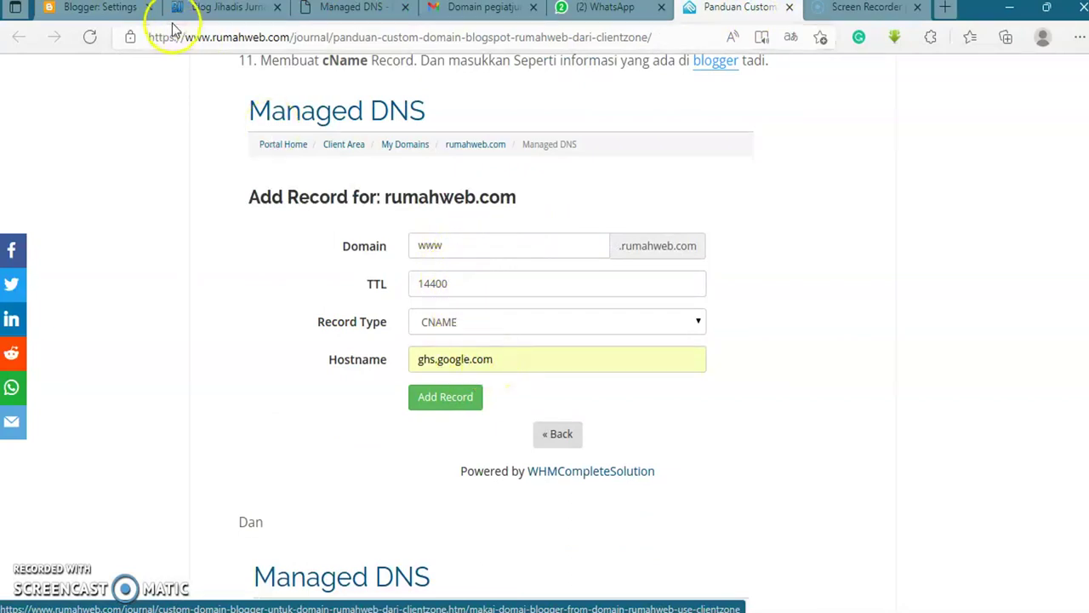
left_click(98, 8)
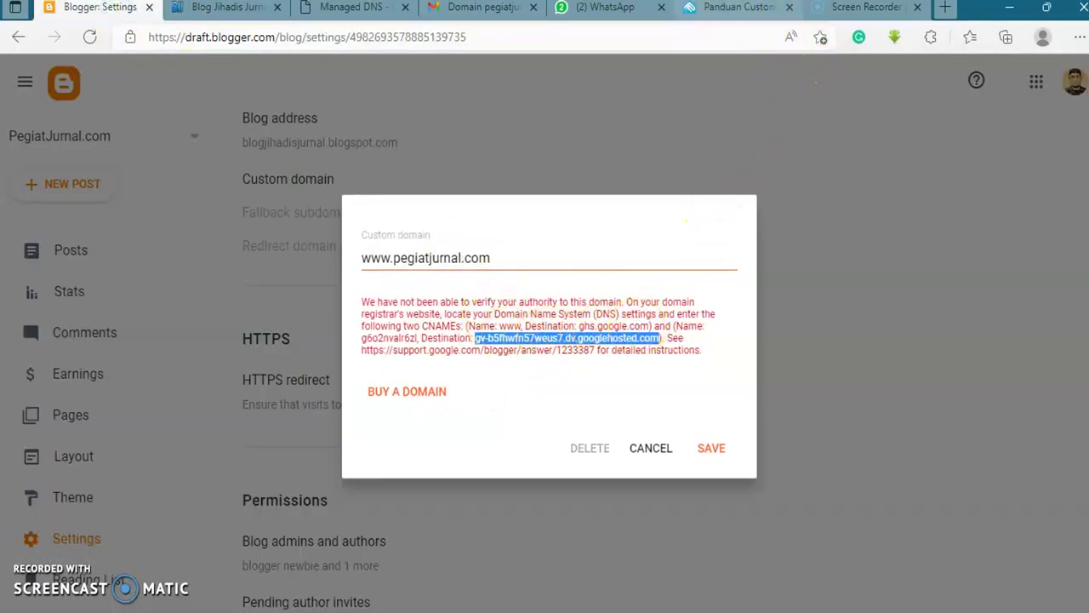
left_click(349, 8)
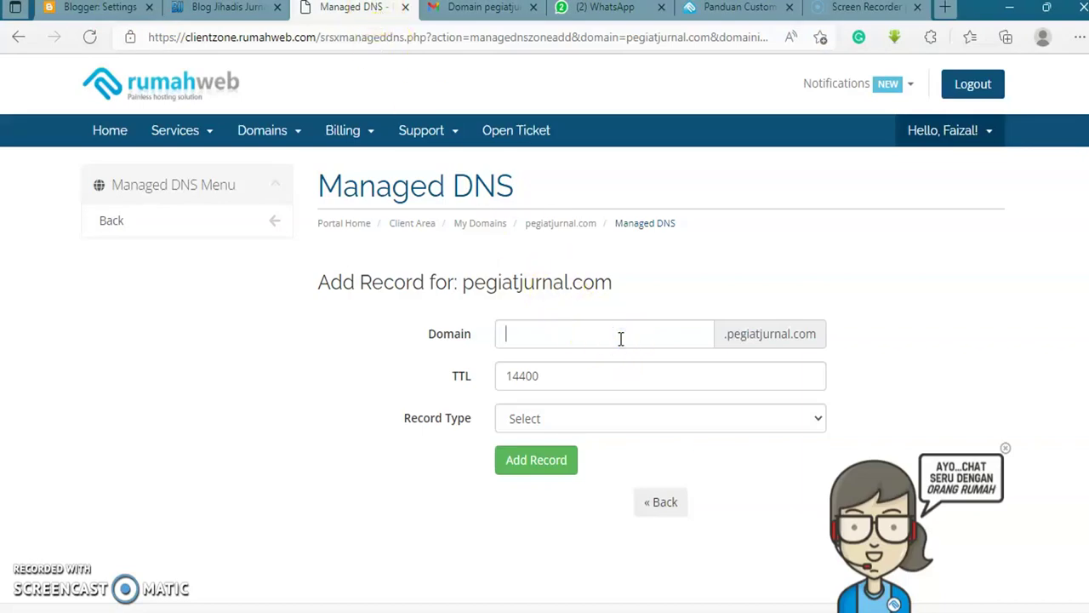
Step: Add a CNAME record with the domain name www and hostname ghs.google.com, rechecking the Rumahweb guide for the record type
type("www")
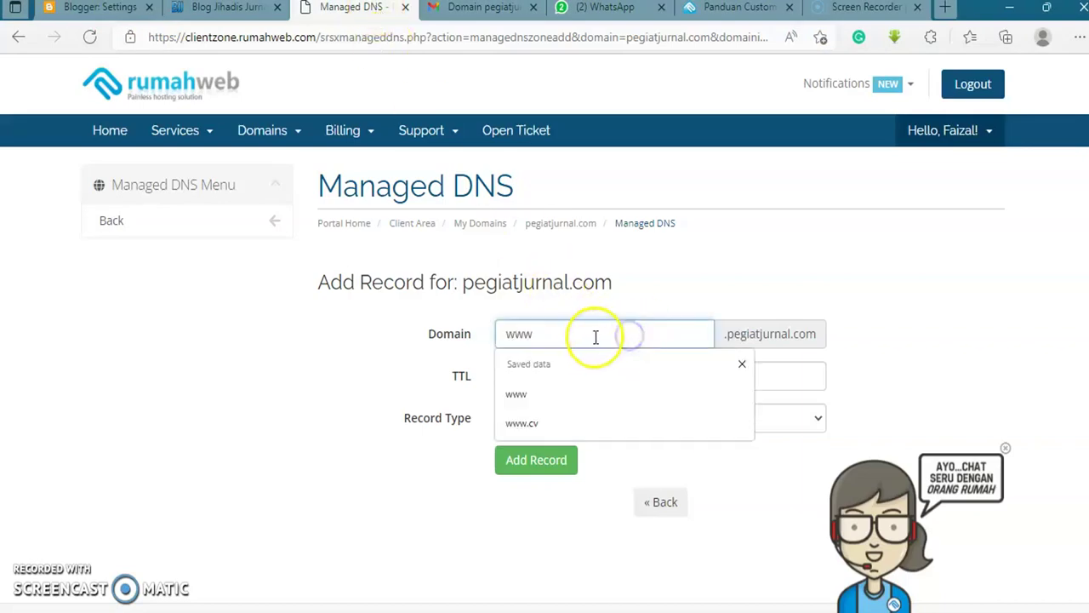
left_click(557, 389)
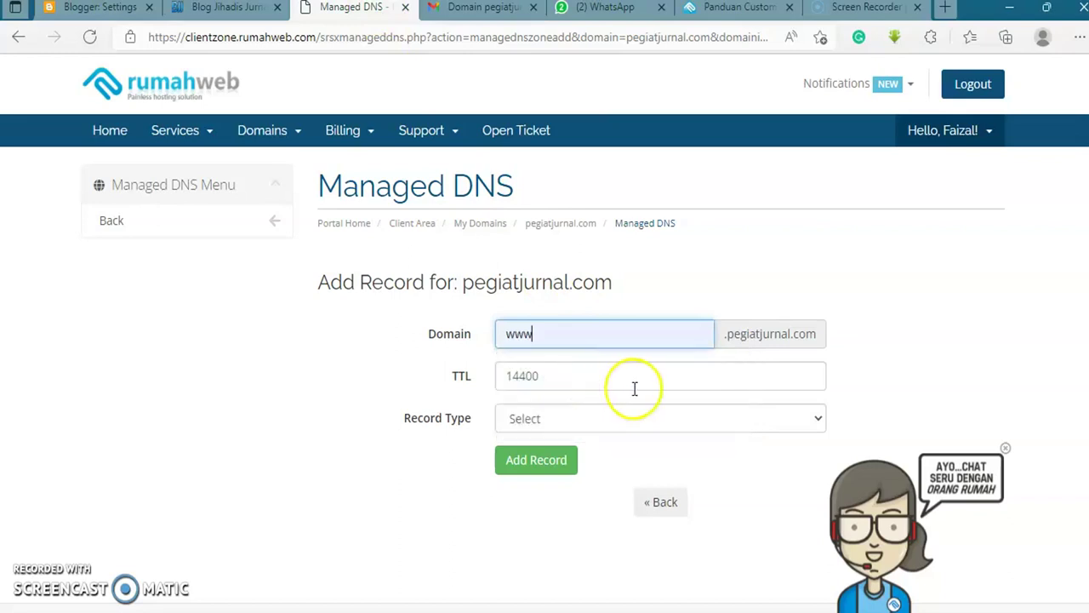
left_click(737, 8)
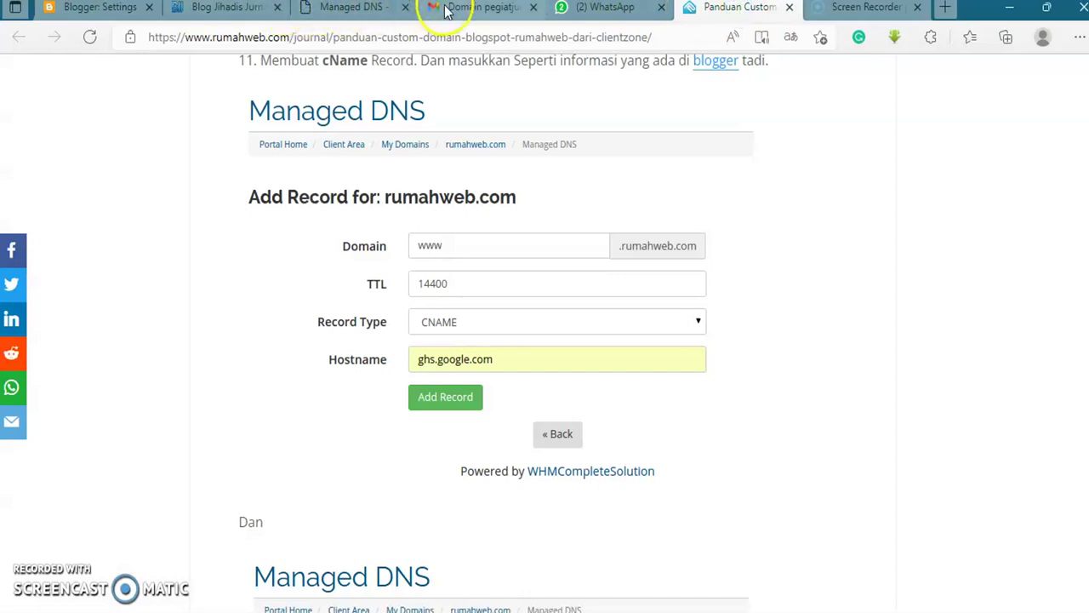
left_click(355, 7)
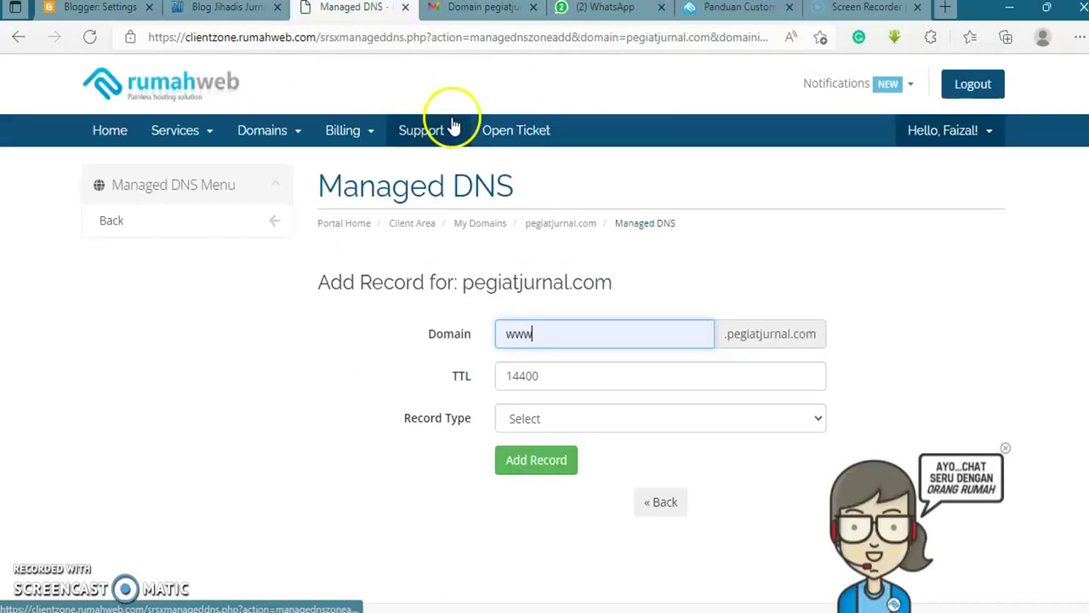
left_click(696, 420)
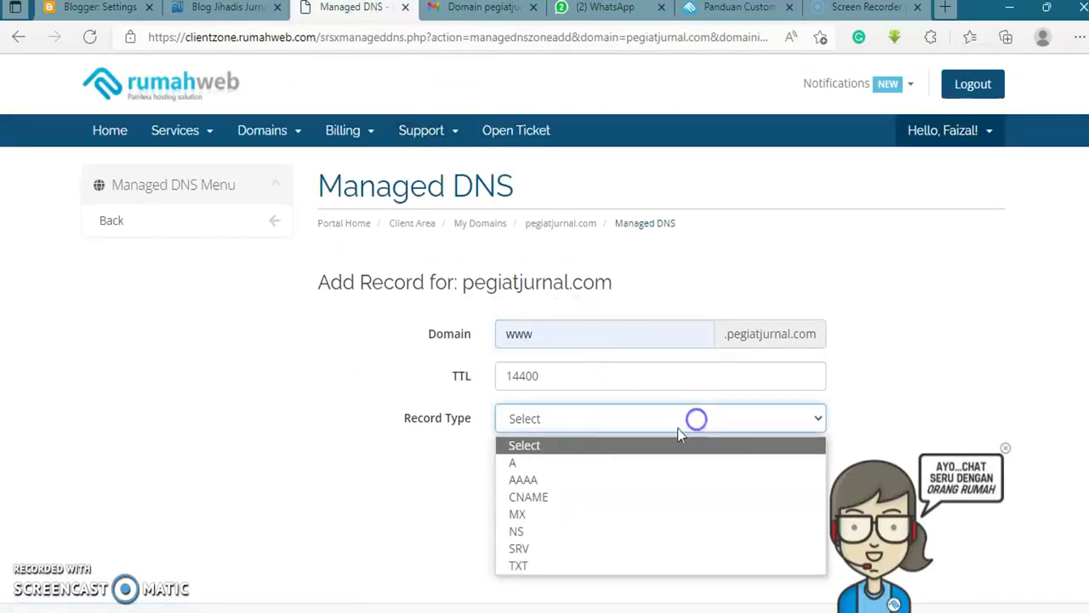
left_click(574, 496)
left_click(556, 462)
left_click(593, 282)
left_click(548, 502)
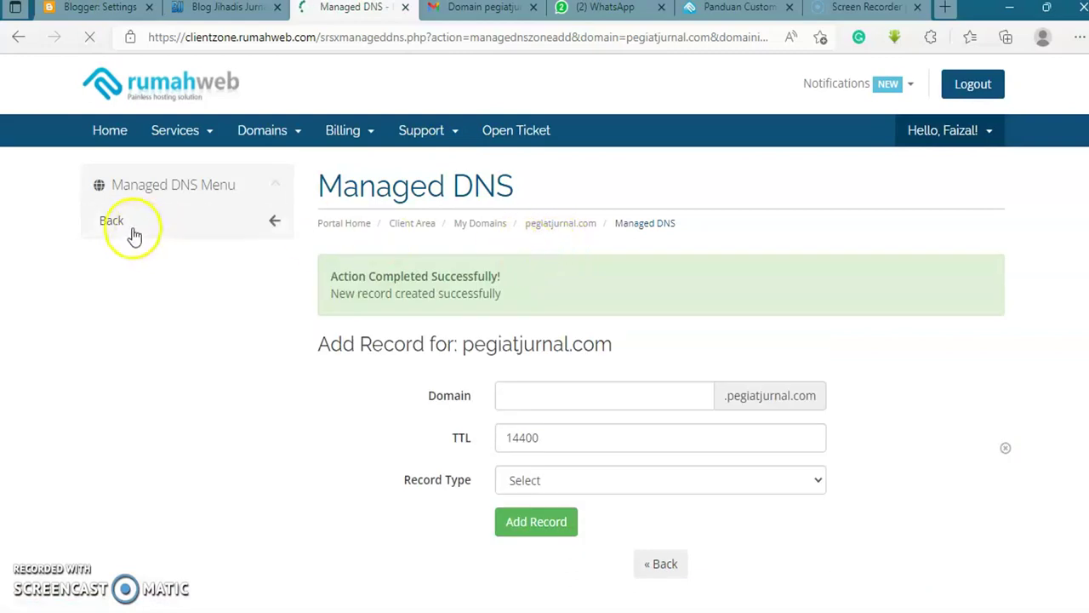
Step: Go back to the domain's DNS management to check all listed records, dismissing the translation offer, and open a blank new record form
left_click(132, 229)
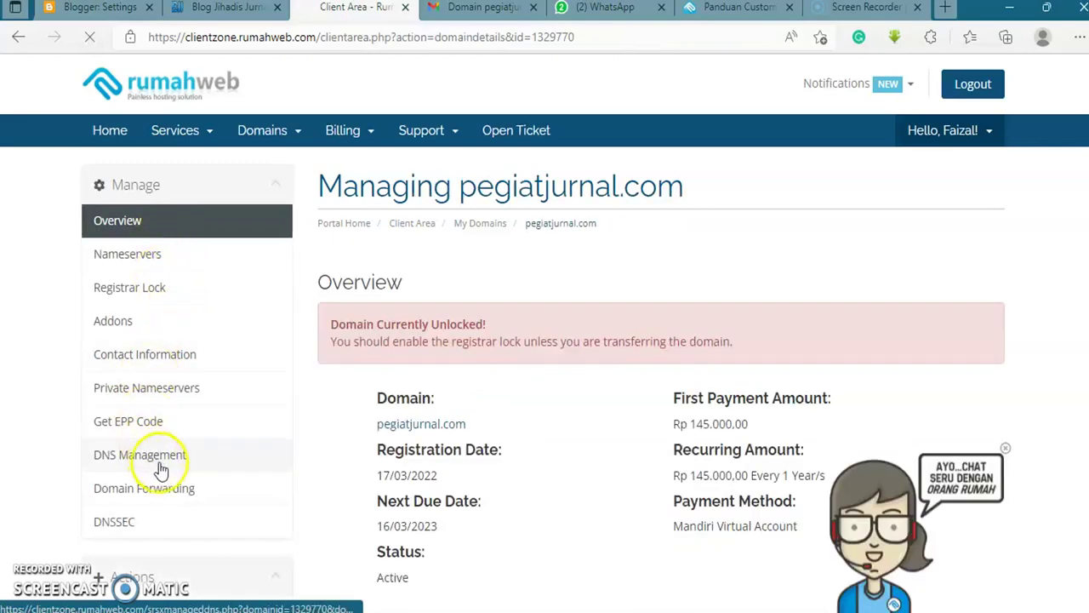
left_click(179, 453)
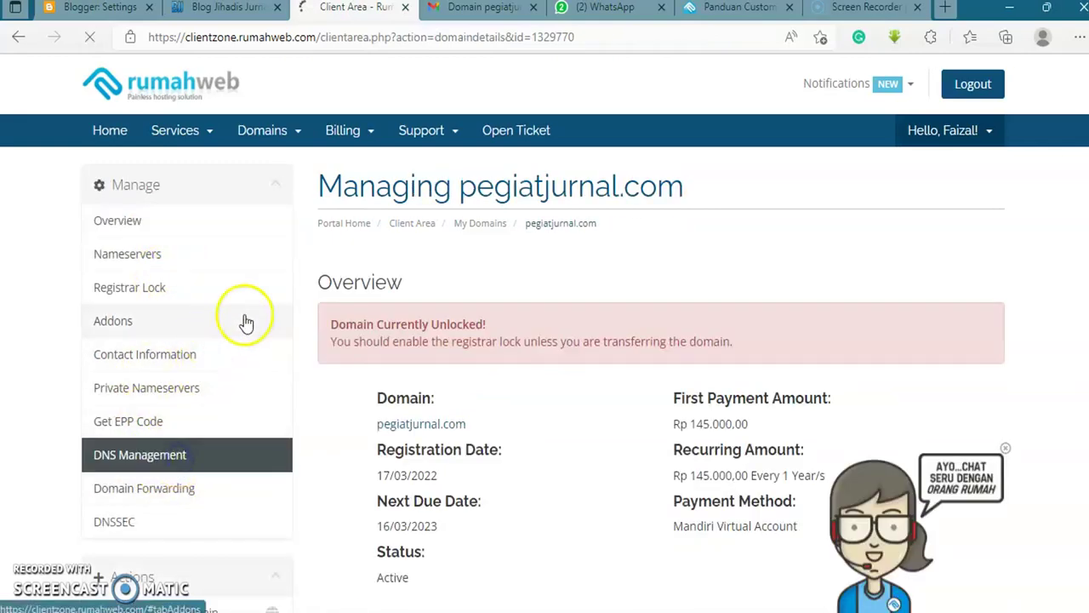
scroll(383, 341, "down", 2)
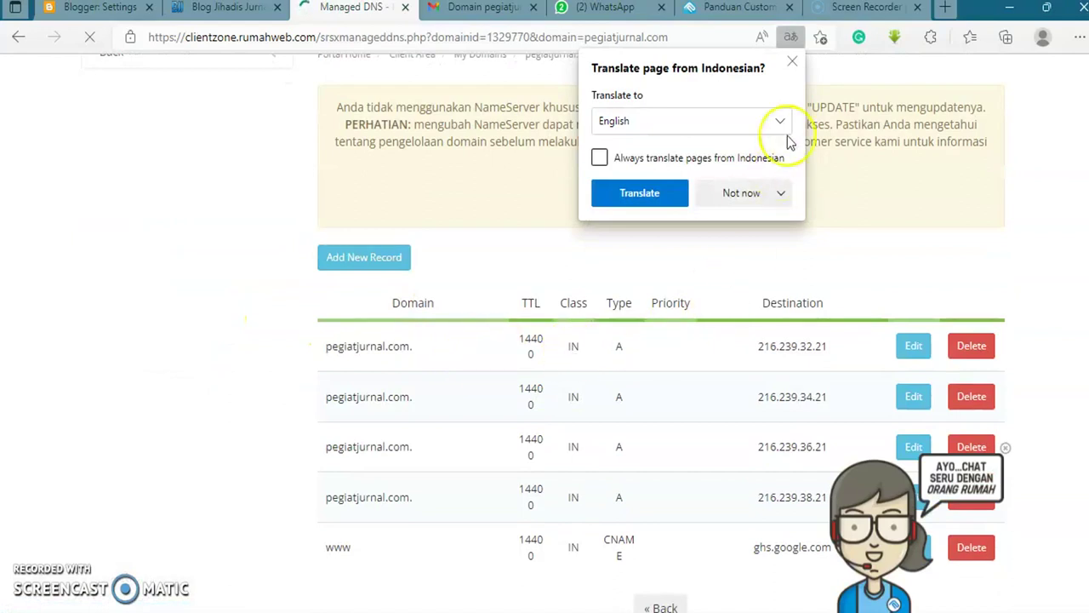
left_click(795, 64)
scroll(652, 170, "down", 2)
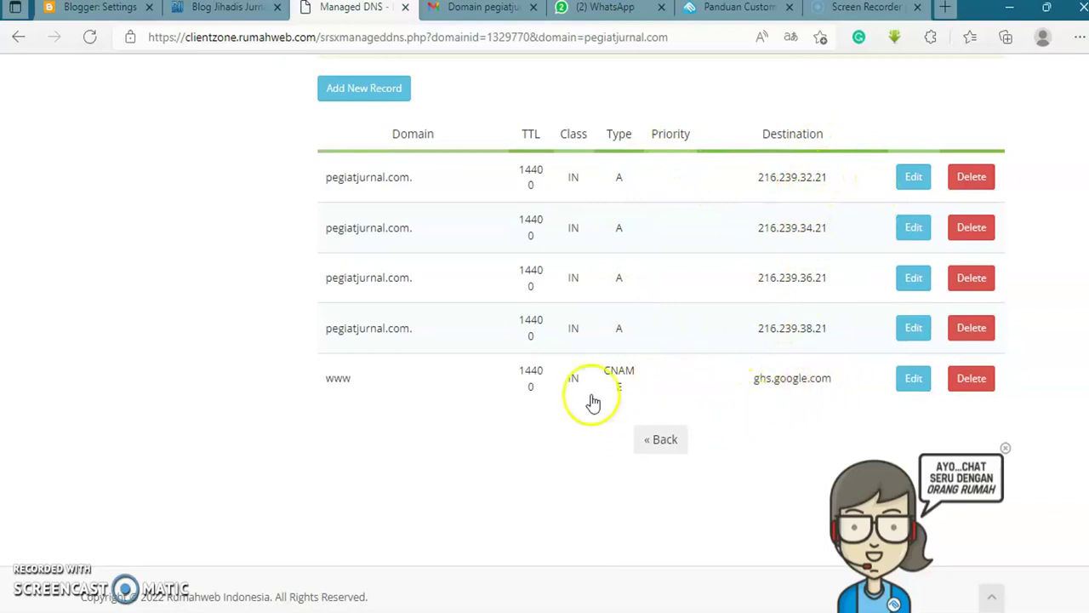
left_click(391, 91)
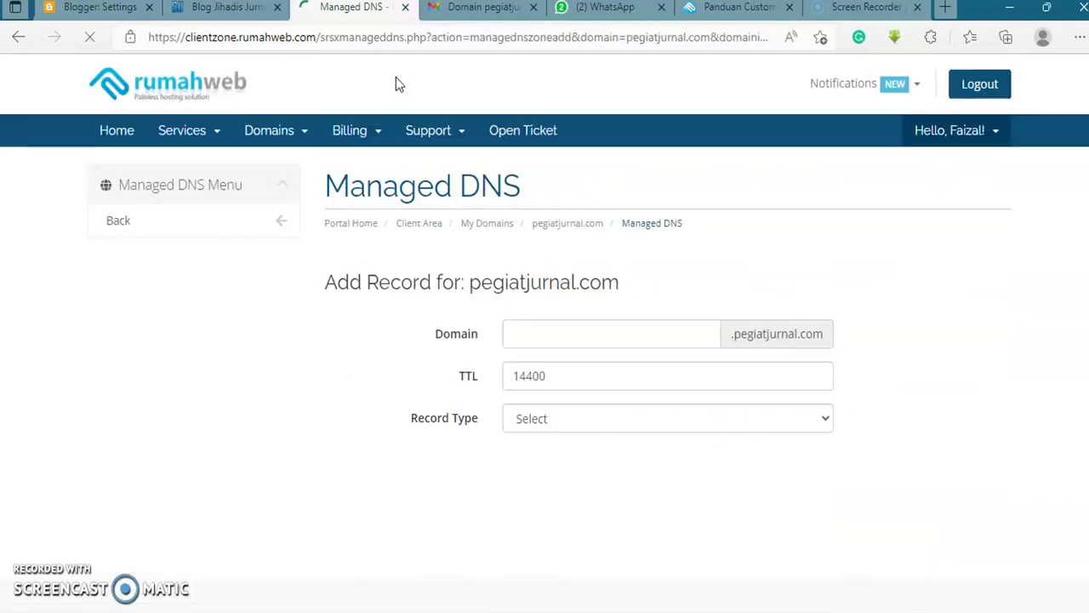
Step: Consult the Rumahweb guide for the second CNAME record's settings, the completed record example, and the redirect and HTTPS instructions
left_click(740, 7)
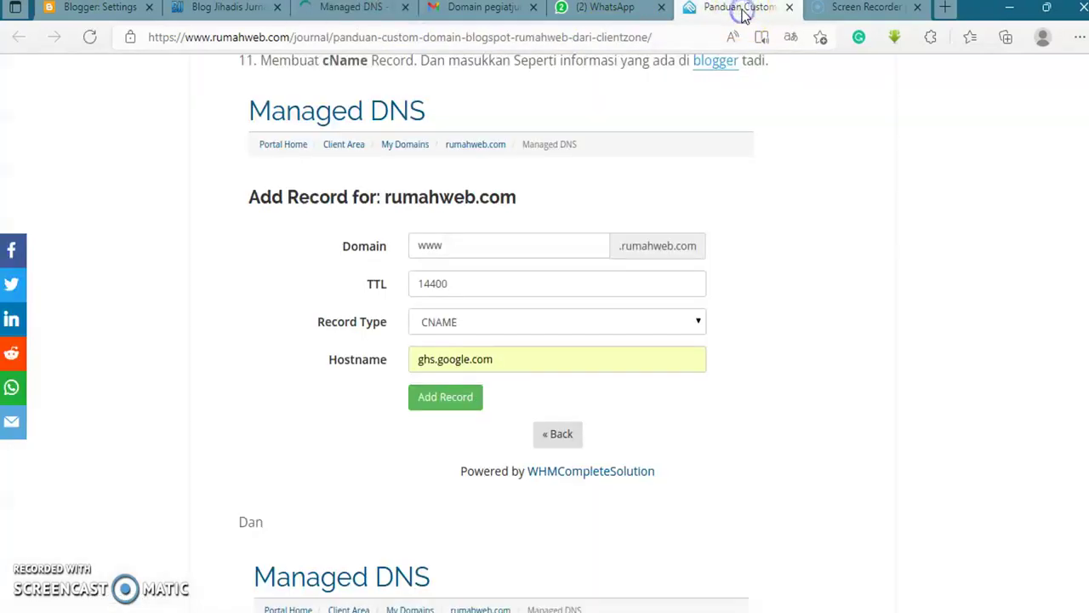
scroll(705, 185, "down", 2)
scroll(707, 188, "down", 3)
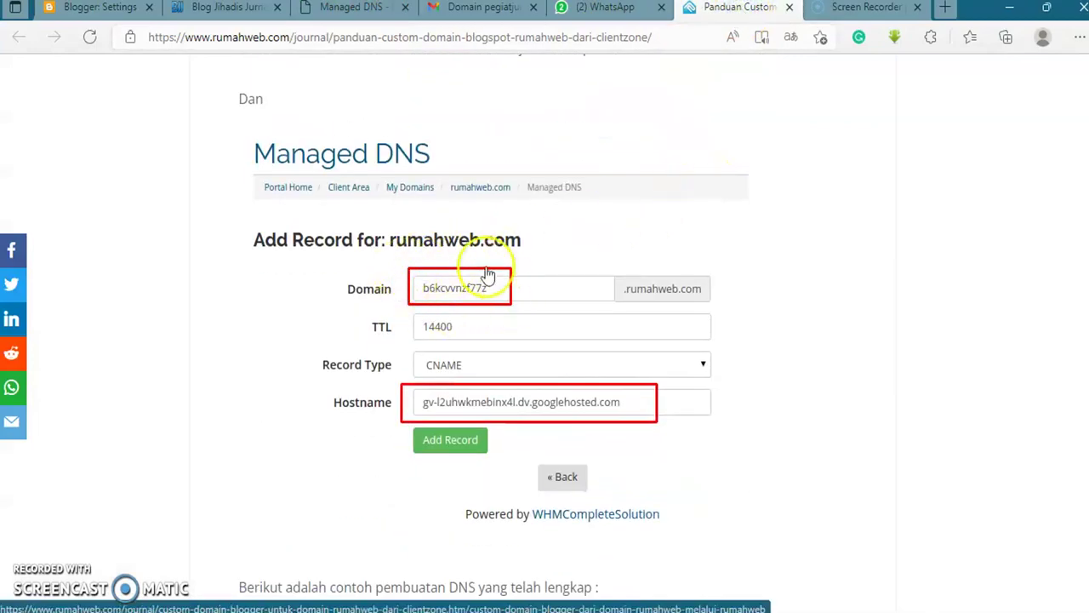
scroll(494, 294, "down", 2)
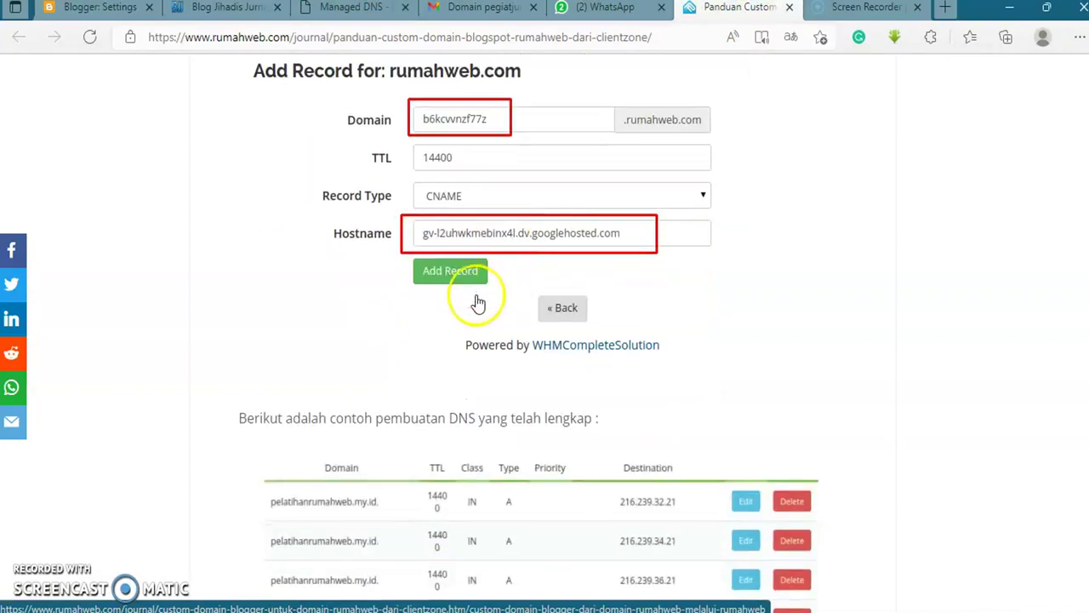
scroll(532, 253, "down", 12)
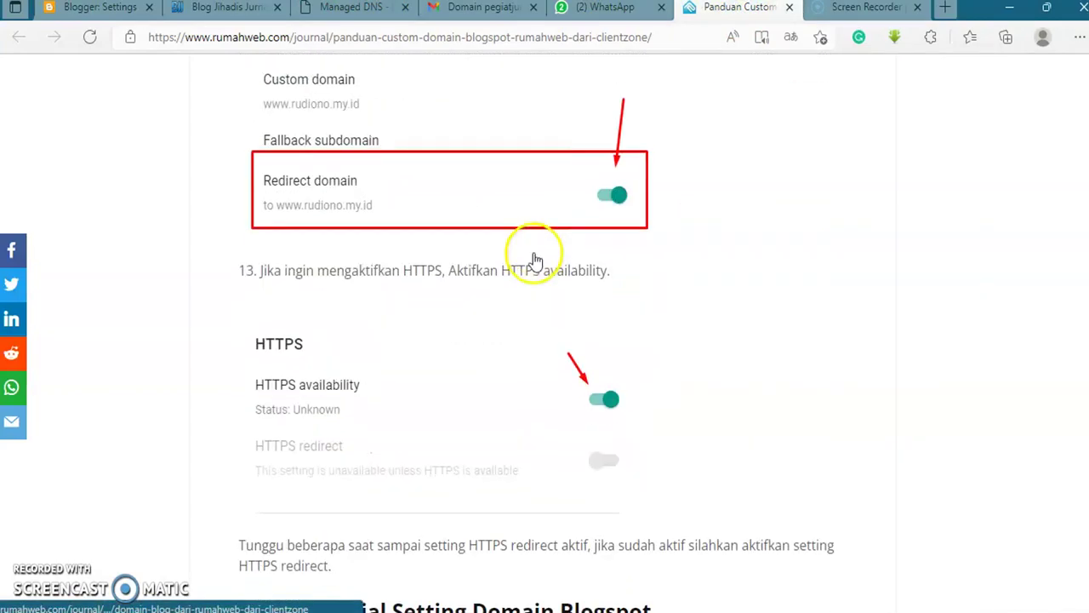
scroll(531, 255, "up", 7)
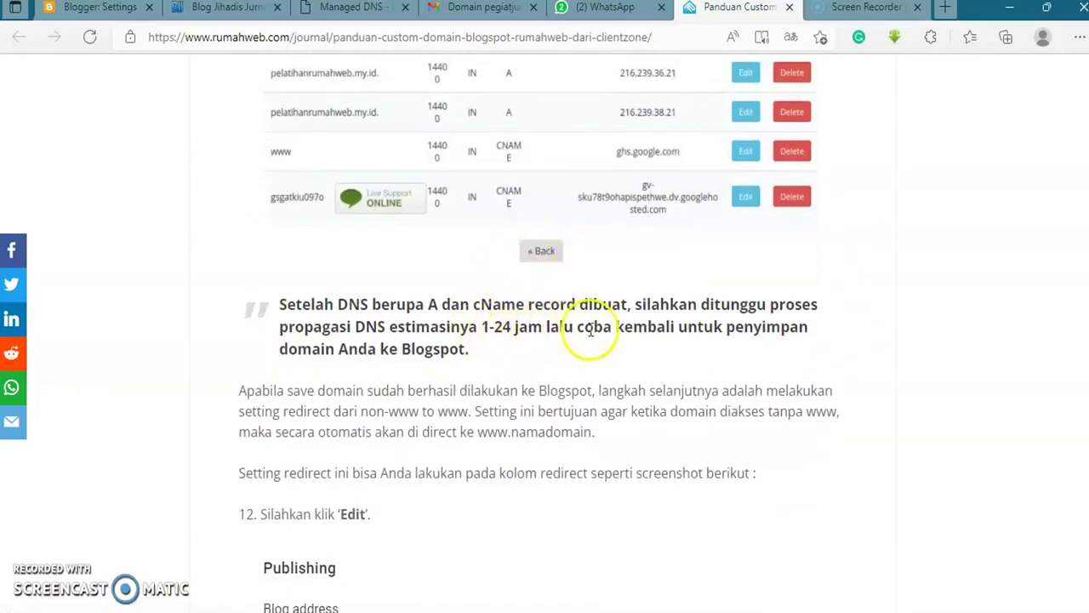
scroll(530, 293, "up", 3)
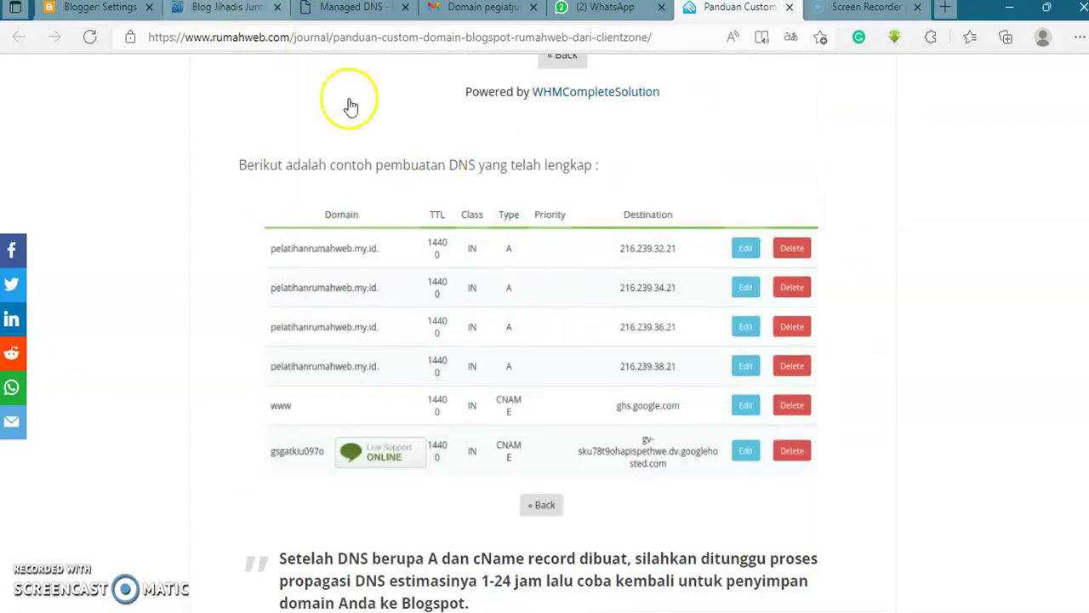
scroll(518, 244, "down", 3)
scroll(526, 244, "down", 2)
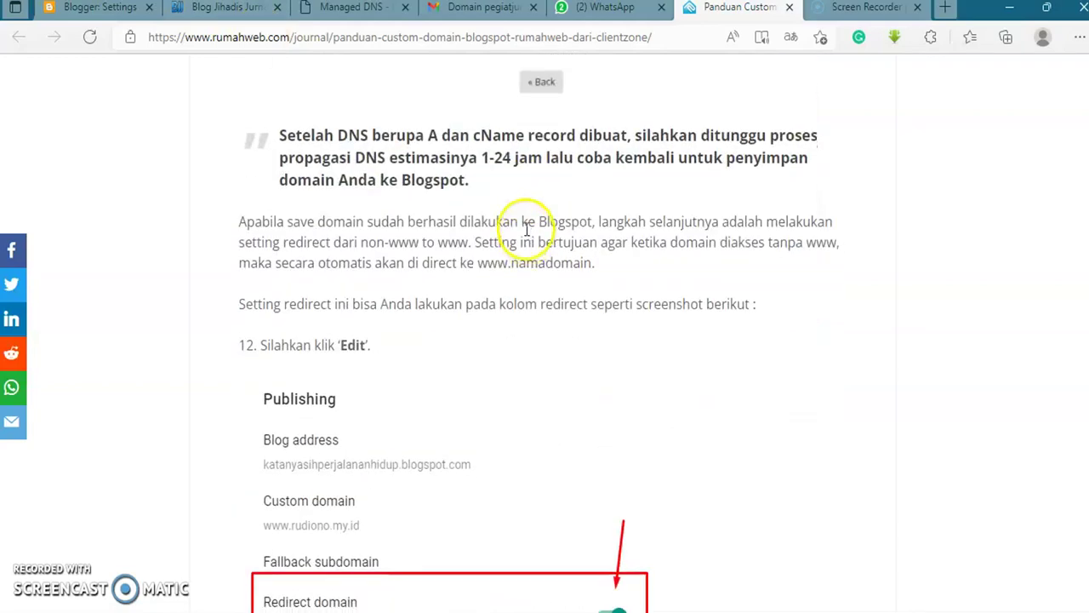
Step: Copy the second CNAME's verification name from Blogger's custom domain dialog and paste it as the new record's domain in Rumahweb
left_click(109, 10)
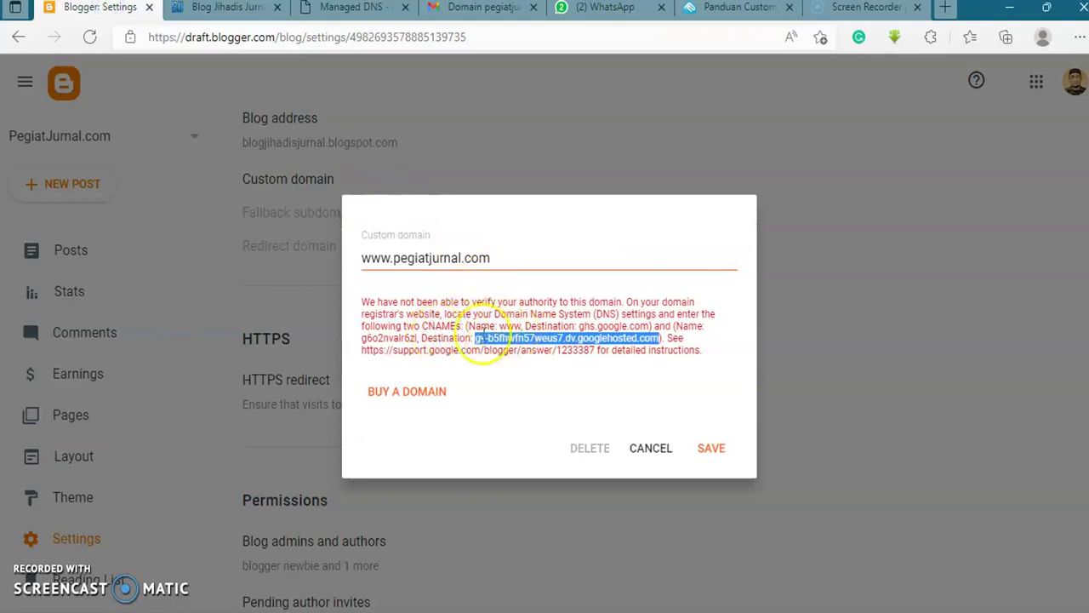
left_click(394, 339)
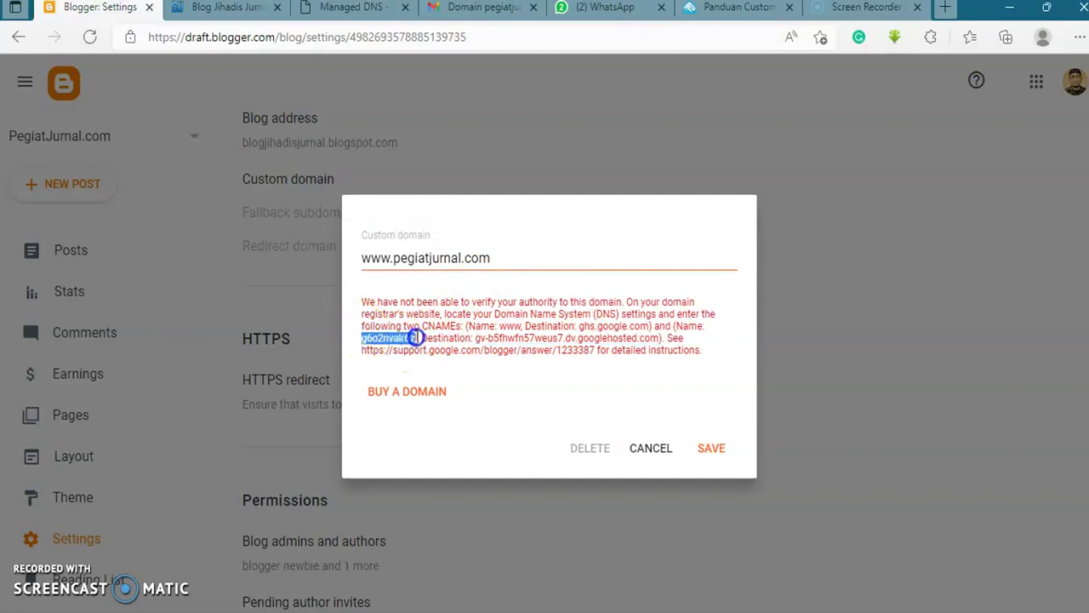
right_click(397, 338)
left_click(499, 227)
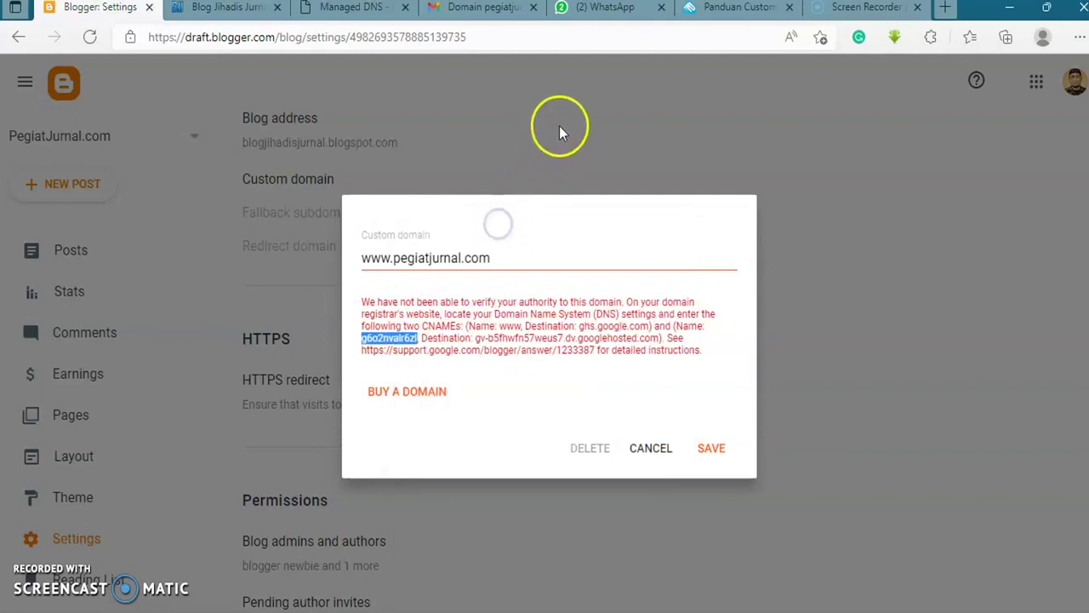
left_click(749, 9)
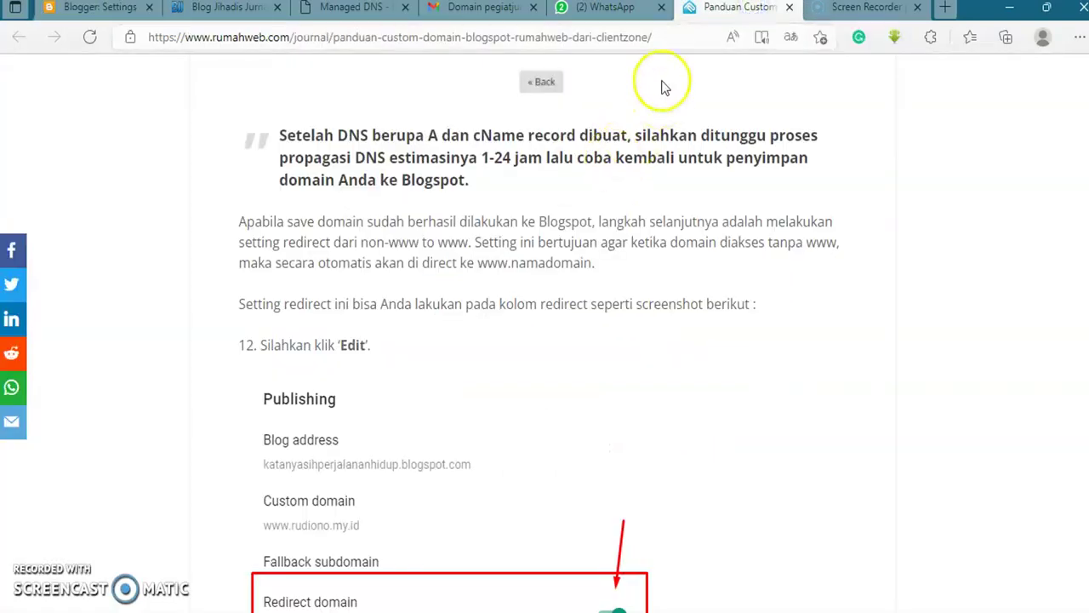
left_click(353, 6)
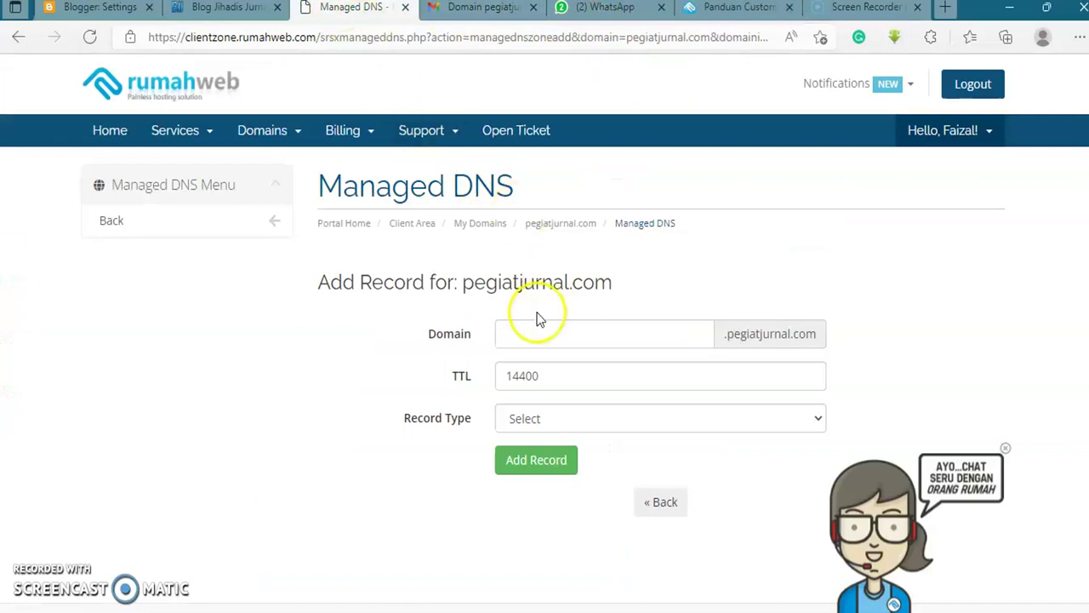
left_click(527, 335)
right_click(531, 342)
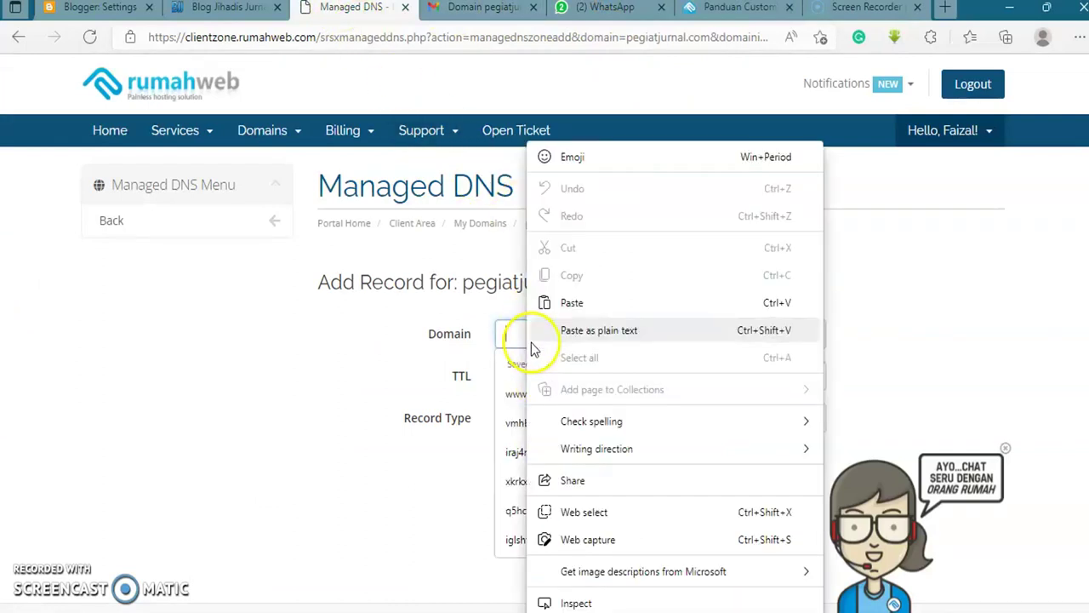
left_click(560, 308)
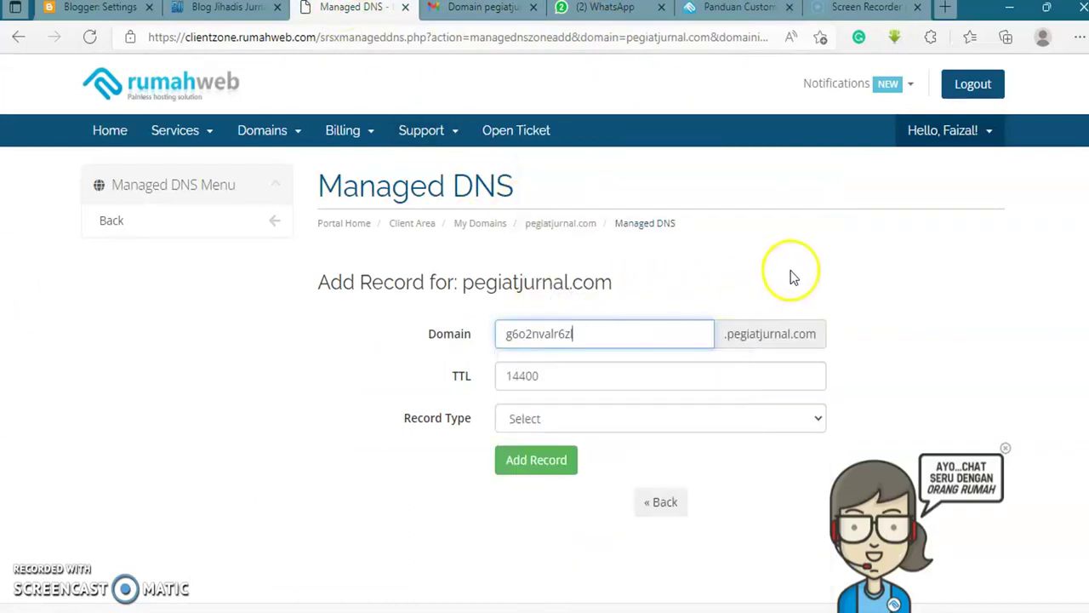
Step: Recheck the Rumahweb guide's second CNAME example and set the new record's type to CNAME
scroll(791, 286, "down", 1)
left_click(742, 7)
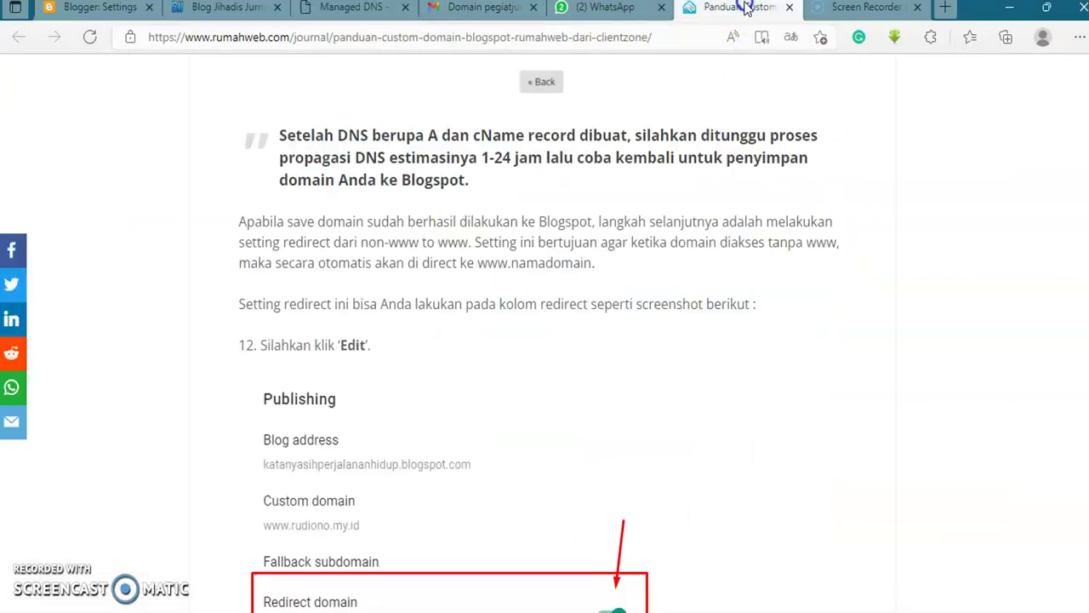
scroll(587, 251, "up", 7)
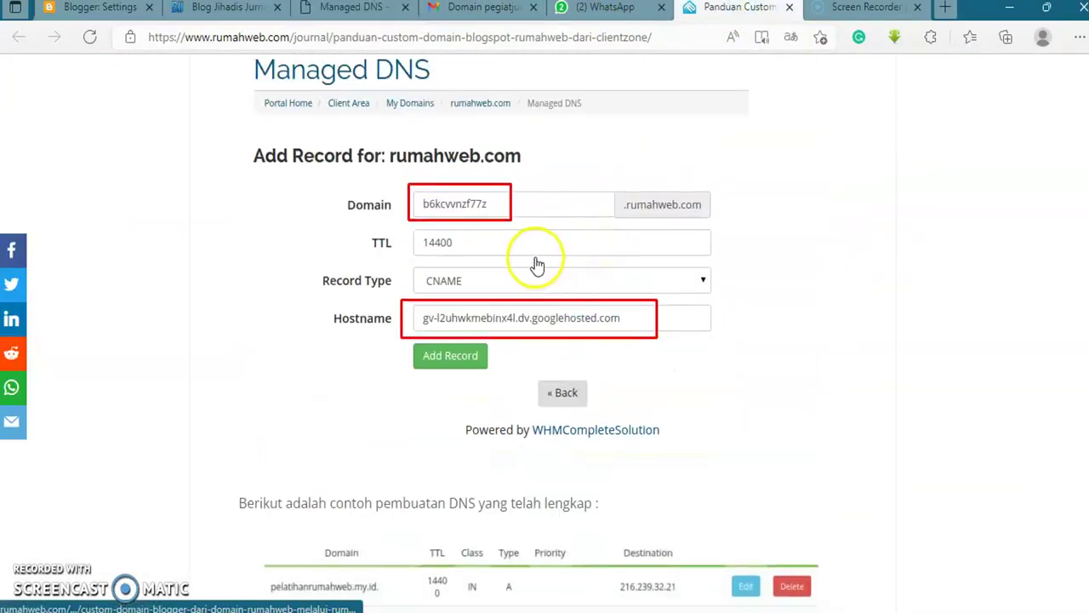
left_click(469, 8)
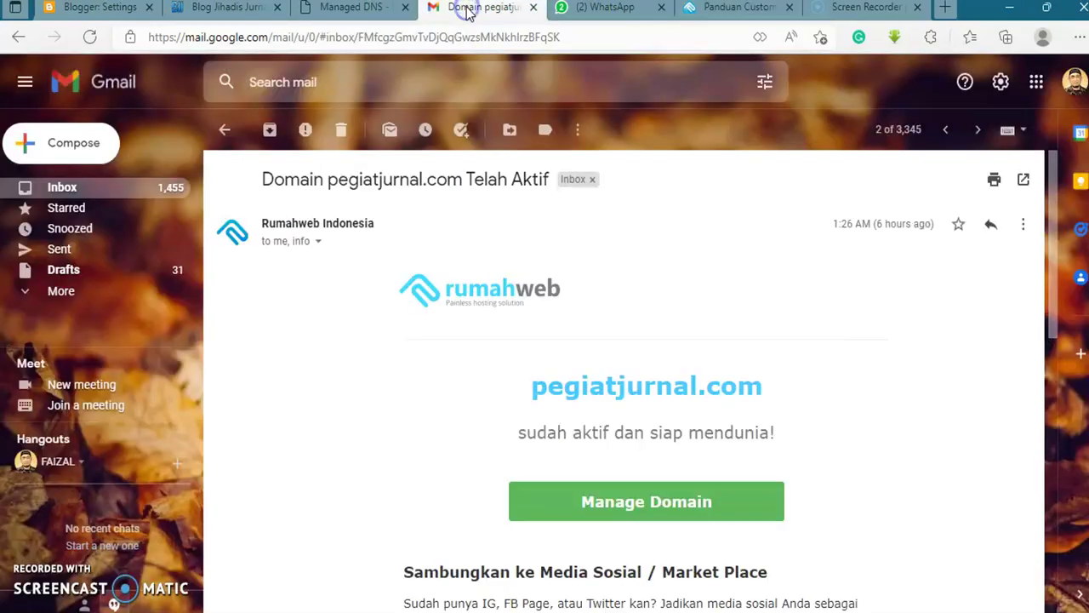
left_click(360, 9)
left_click(819, 370)
left_click(539, 448)
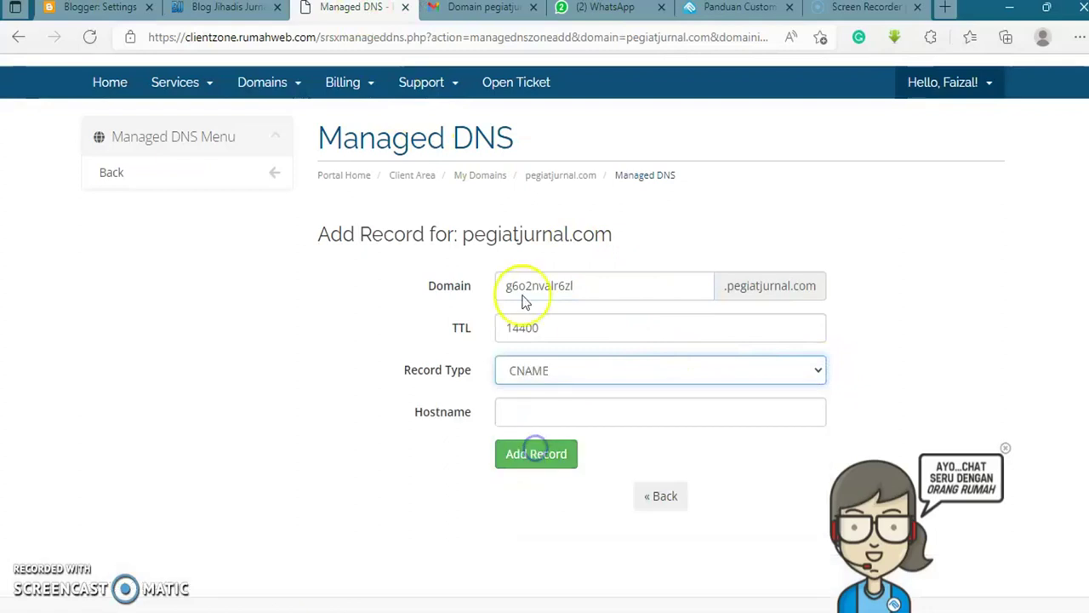
Step: Copy the second CNAME's verification destination from Blogger's custom domain dialog, paste it as the record's hostname, and add the record
left_click(95, 8)
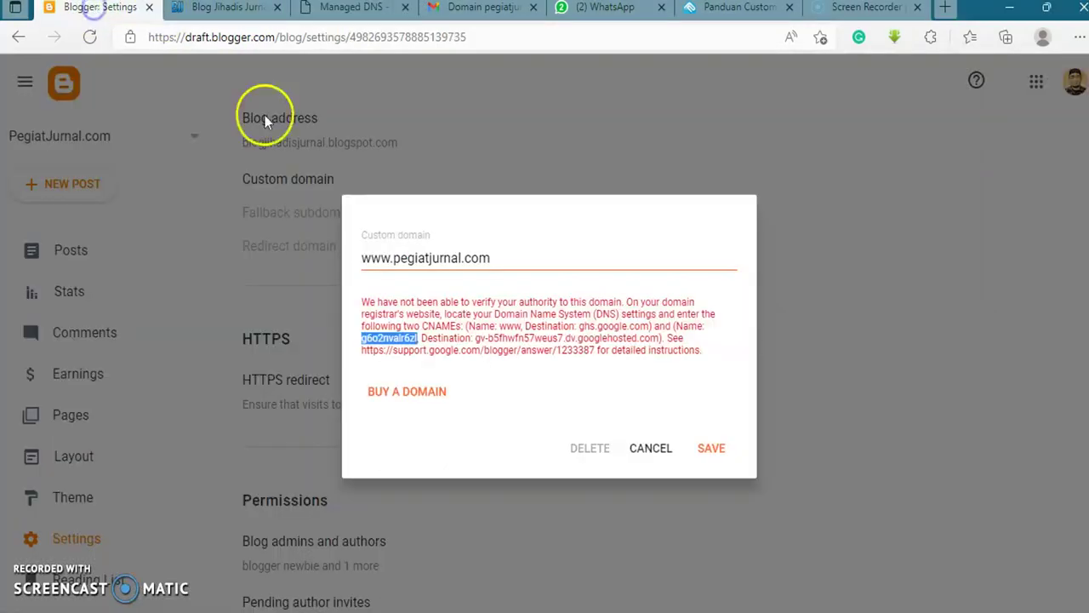
left_click_drag(660, 339, 606, 337)
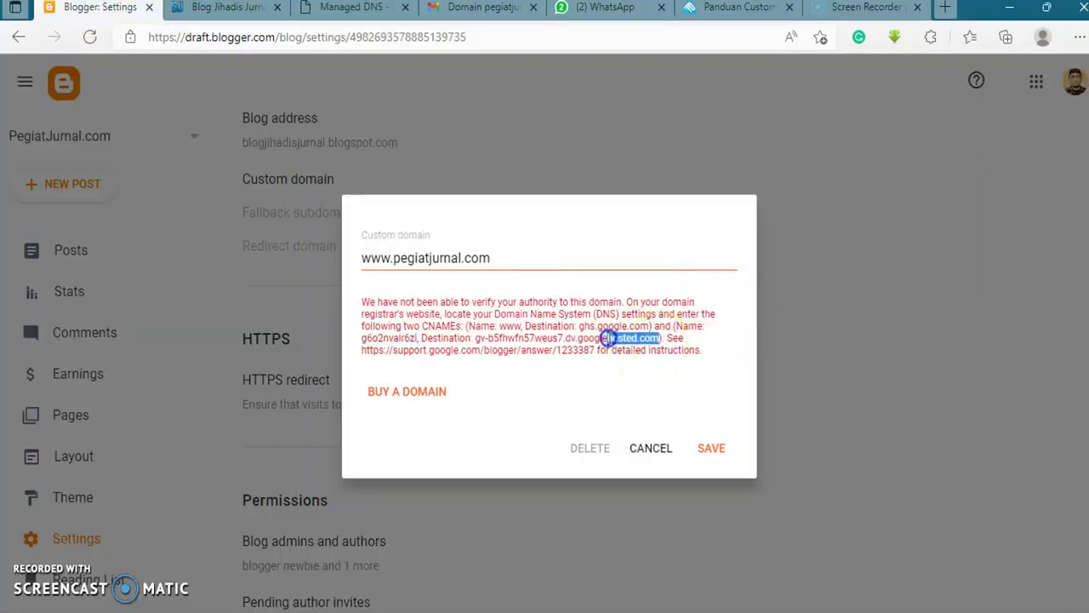
right_click(478, 337)
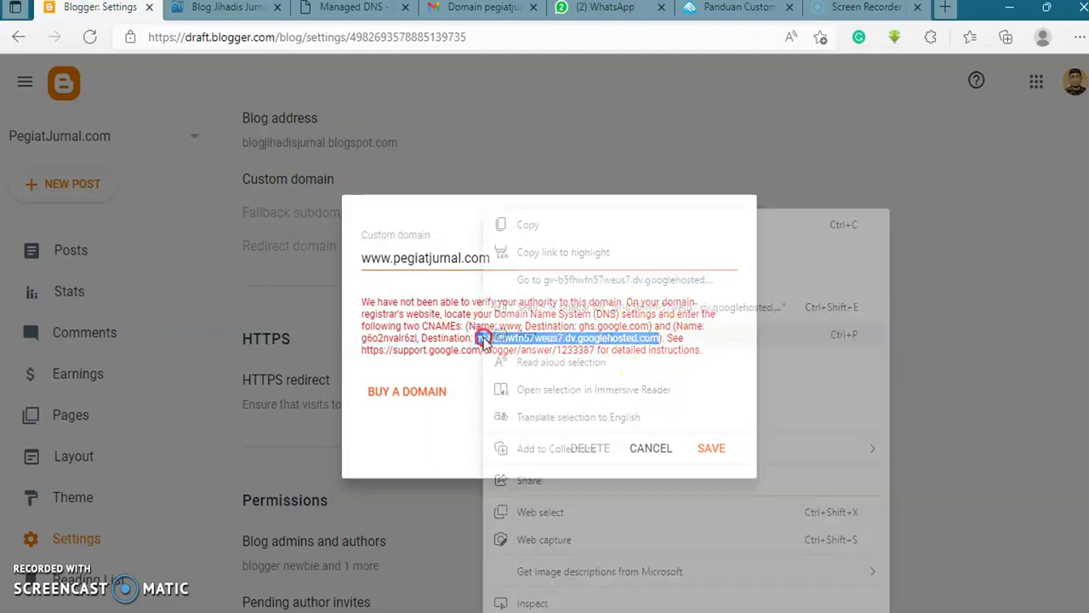
left_click(592, 231)
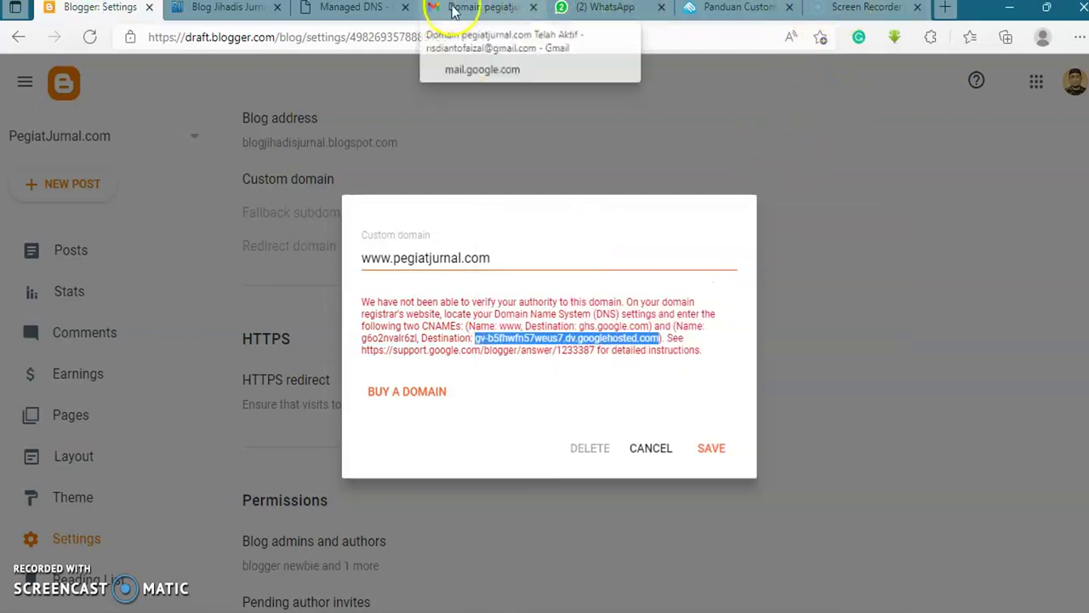
left_click(342, 8)
left_click(525, 414)
right_click(525, 412)
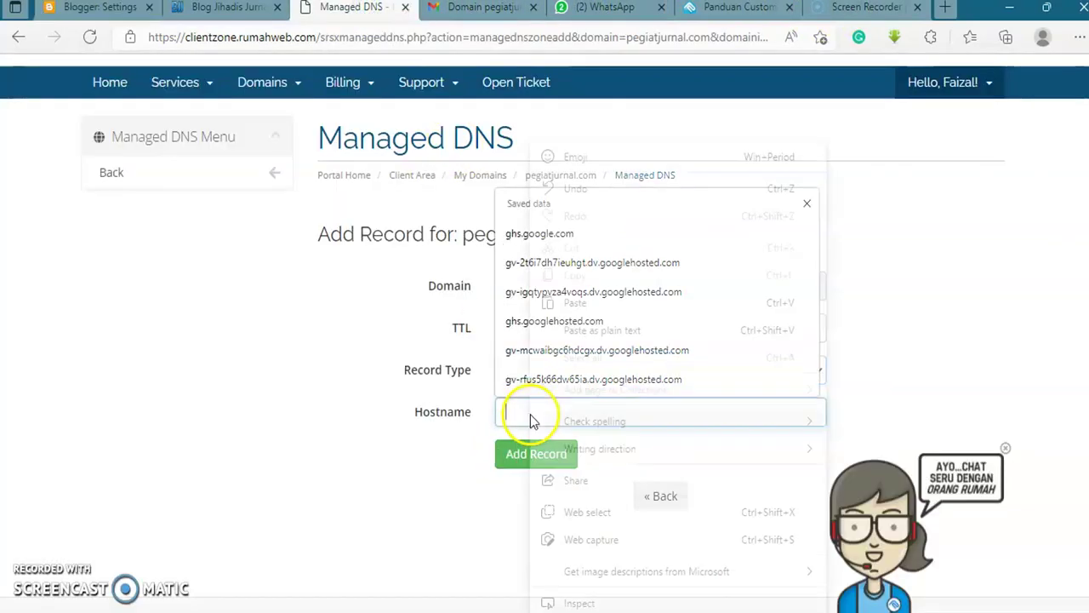
left_click(562, 303)
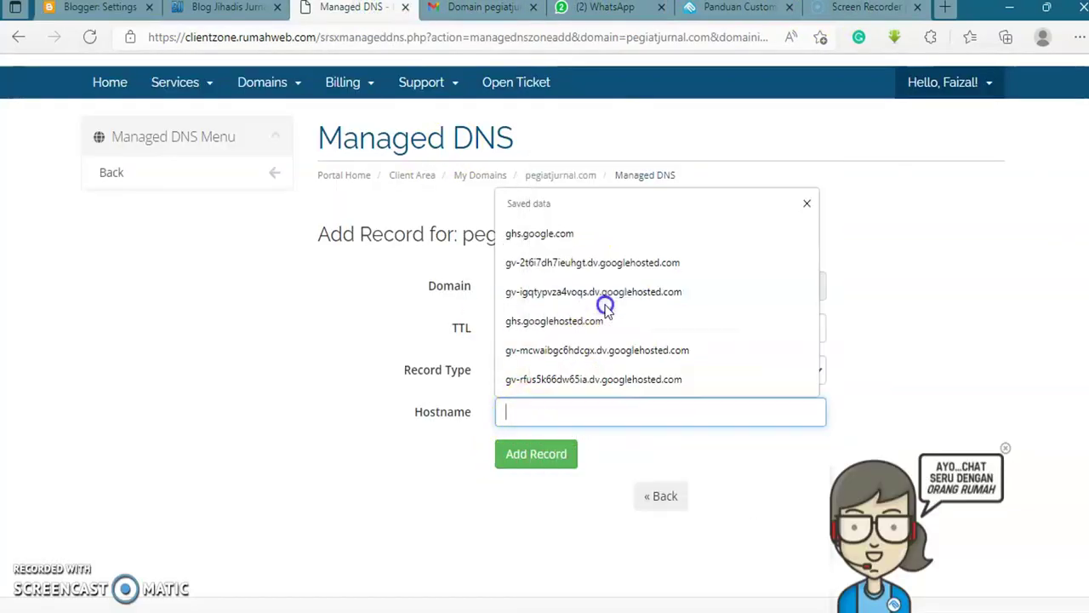
left_click(552, 464)
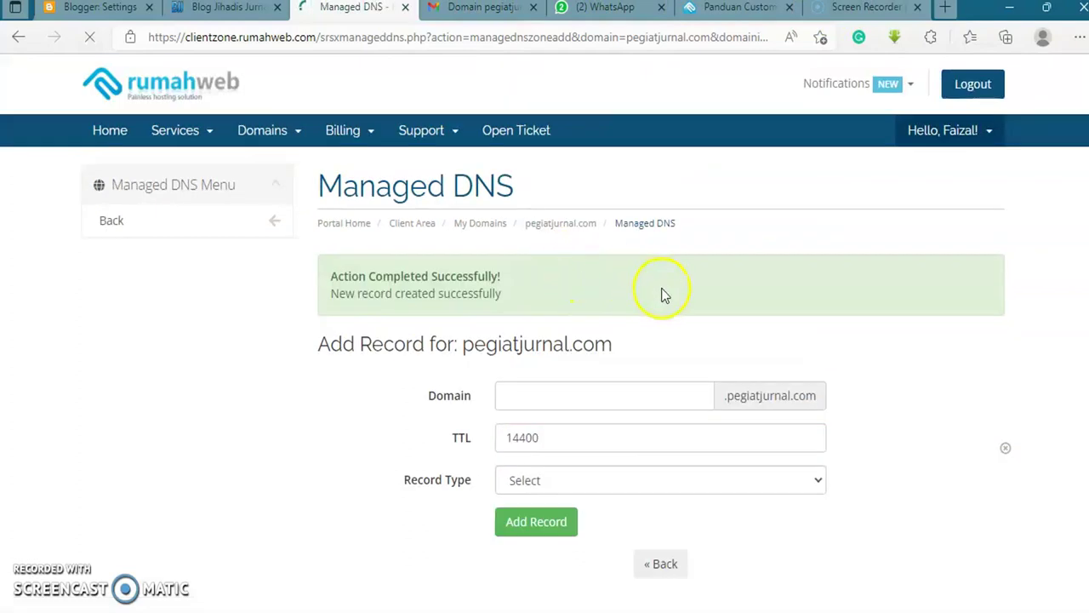
Step: Reopen the DNS management of pegiatjurnal.com, dismiss the translation offer, and review the complete list of A and CNAME records
left_click(103, 220)
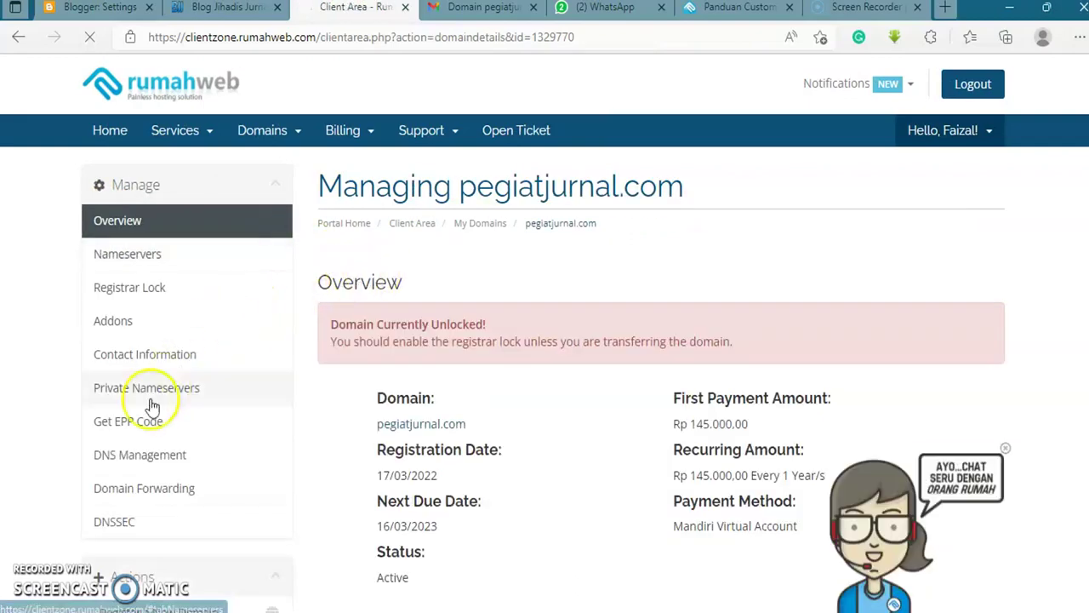
left_click(157, 455)
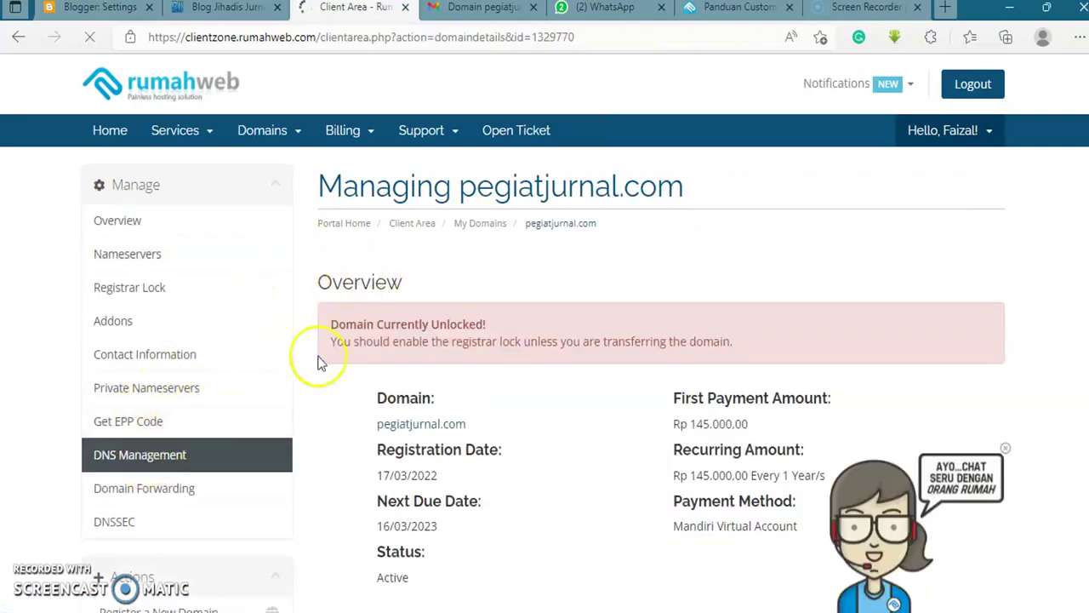
scroll(628, 332, "down", 1)
scroll(628, 332, "down", 1)
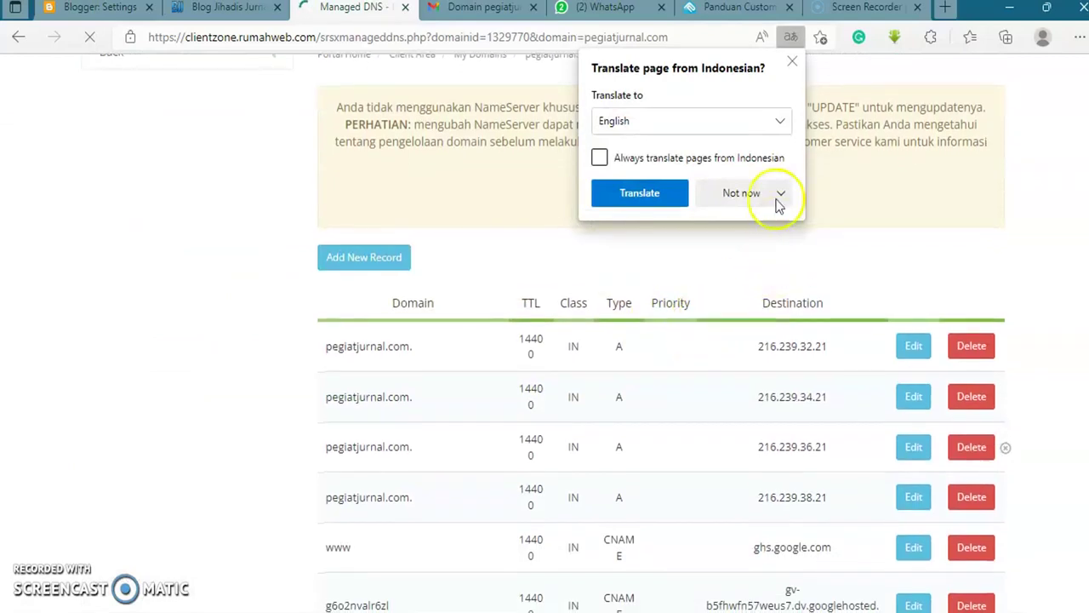
left_click(792, 62)
scroll(856, 243, "down", 2)
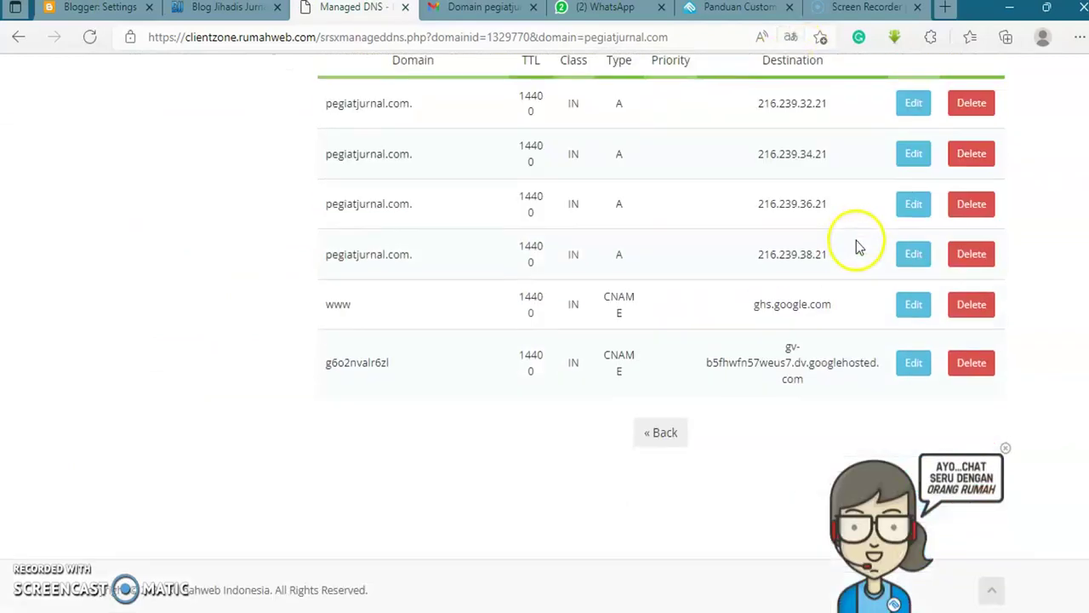
scroll(693, 349, "up", 2)
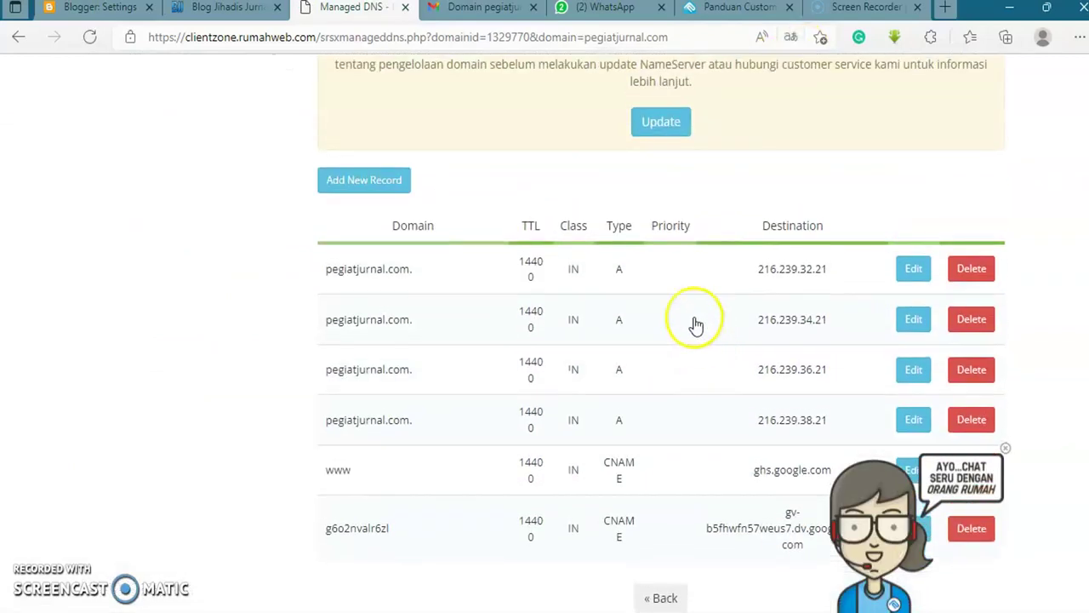
Step: Read the Rumahweb guide's completed record example, DNS propagation note, and steps 12 and 13 on domain redirect and HTTPS
left_click(723, 10)
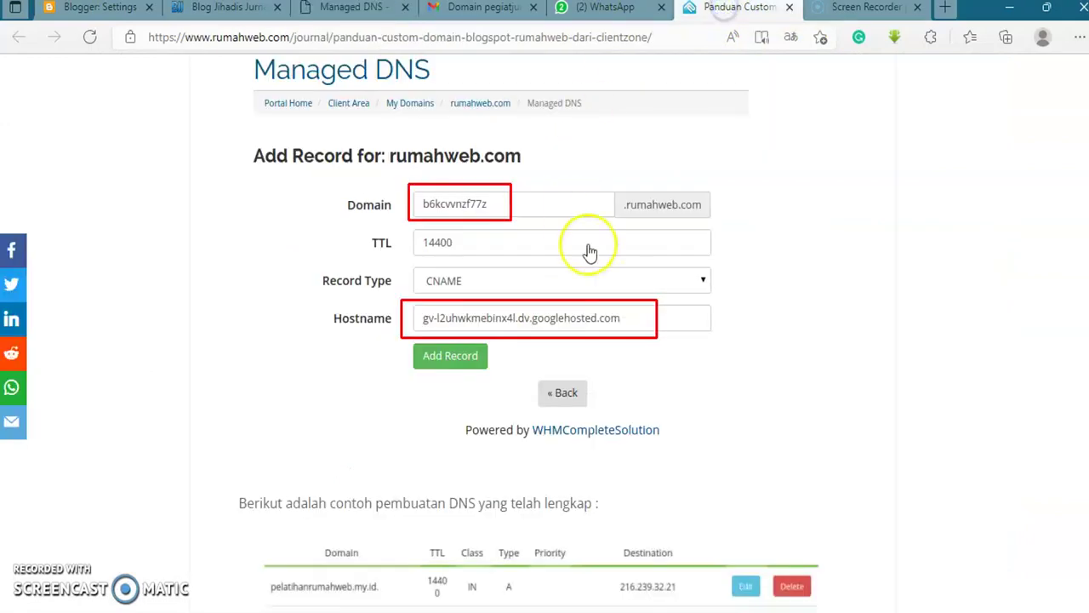
scroll(703, 347, "down", 6)
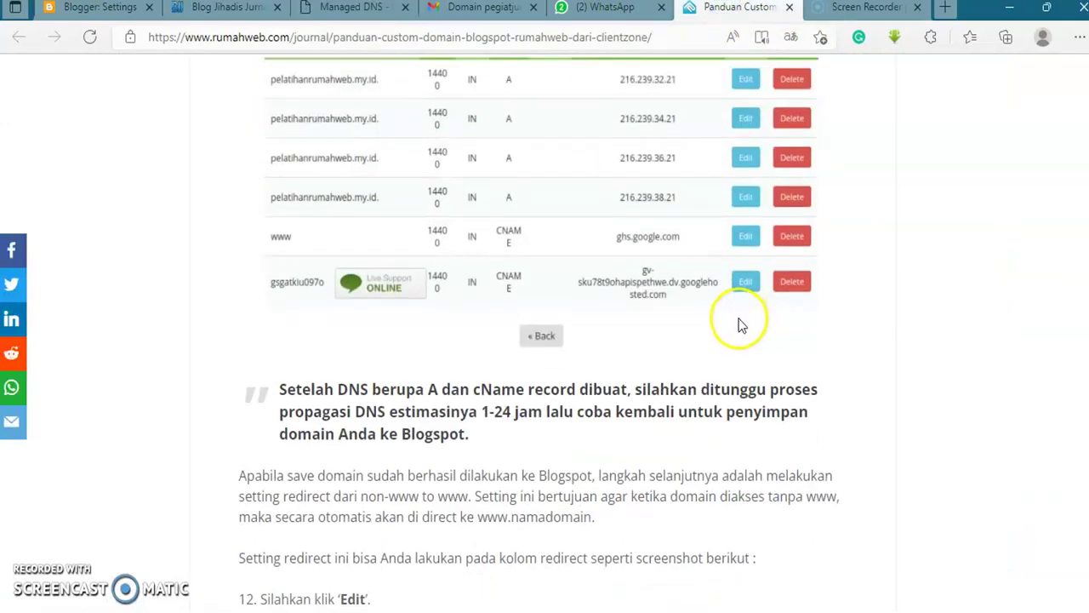
scroll(740, 281, "down", 2)
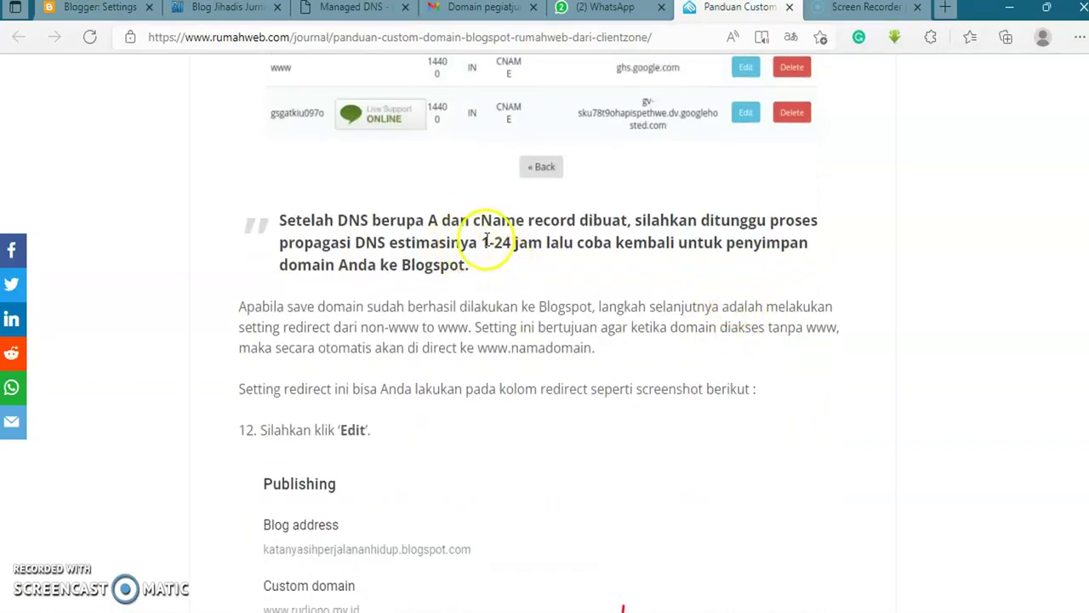
scroll(487, 238, "up", 1)
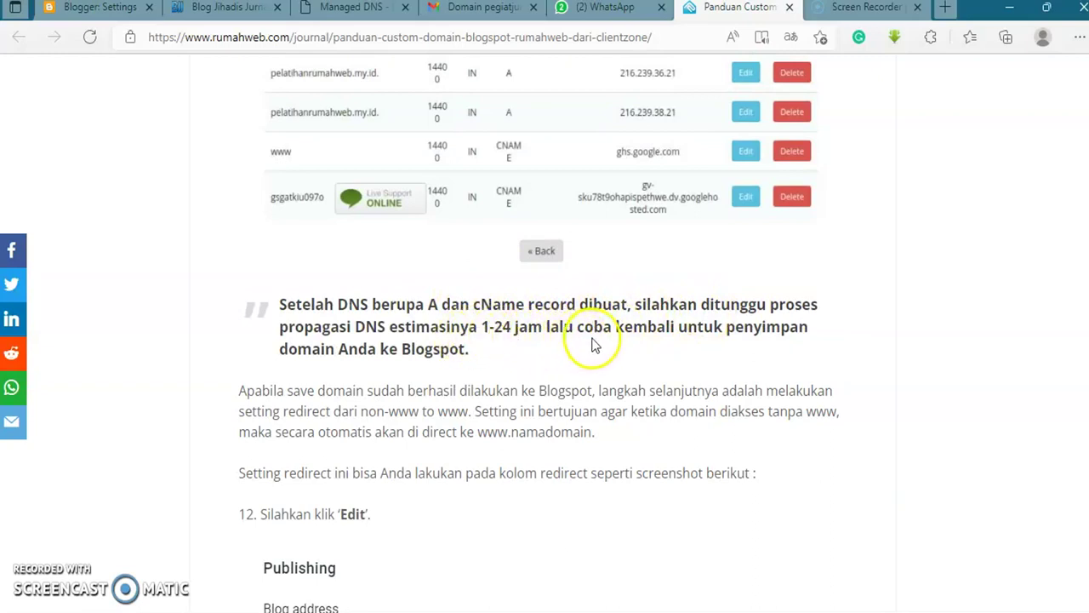
scroll(600, 349, "down", 1)
scroll(536, 342, "down", 5)
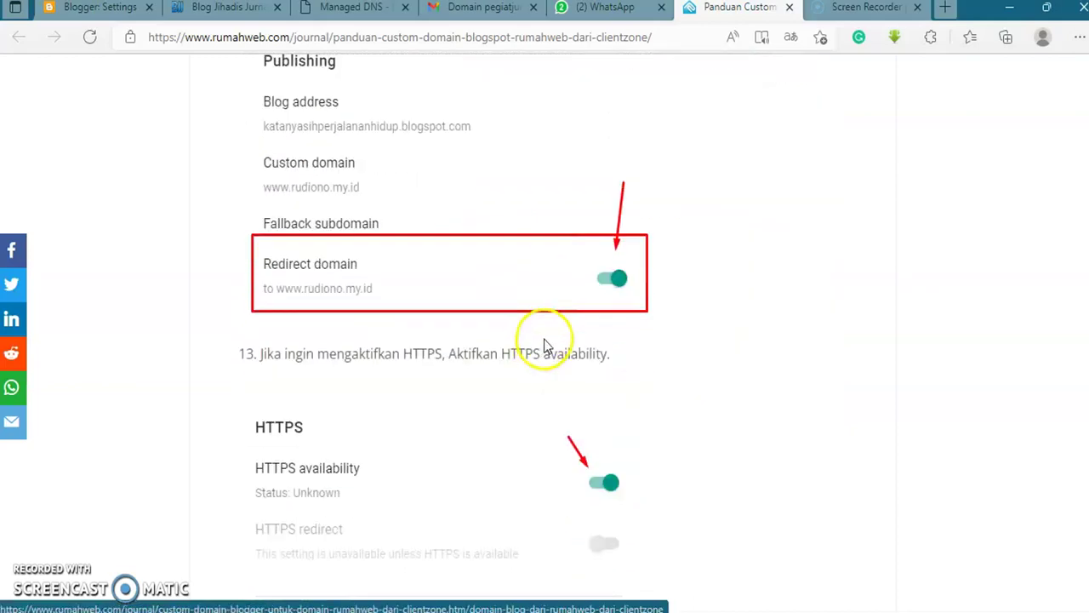
Step: Read the Rumahweb guide's step 13 on HTTPS availability and redirect, and return to its completed record example and propagation note
scroll(544, 342, "down", 3)
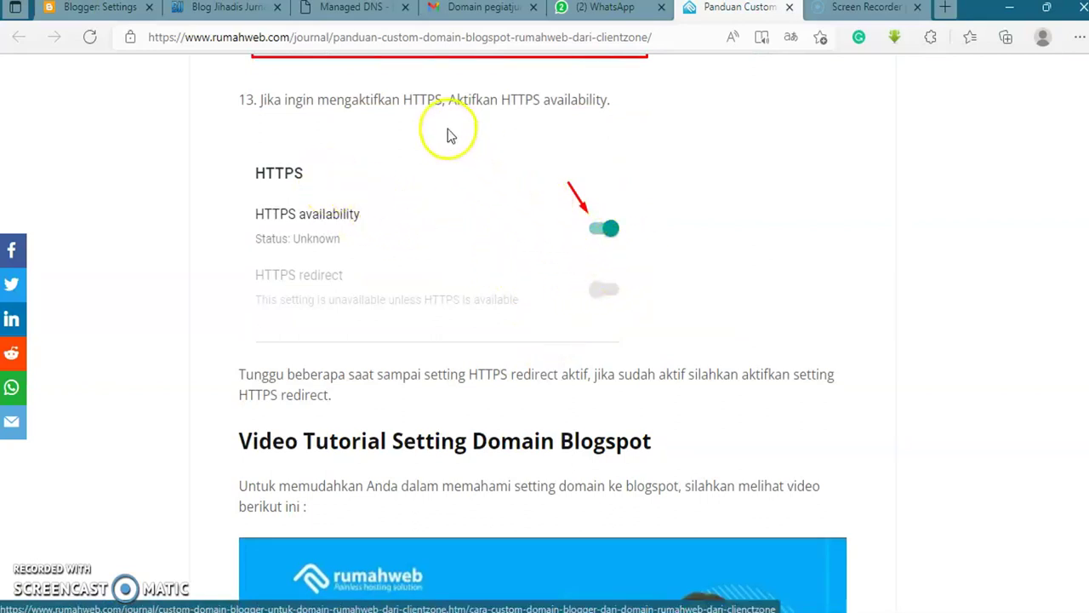
scroll(651, 247, "down", 10)
scroll(653, 254, "up", 12)
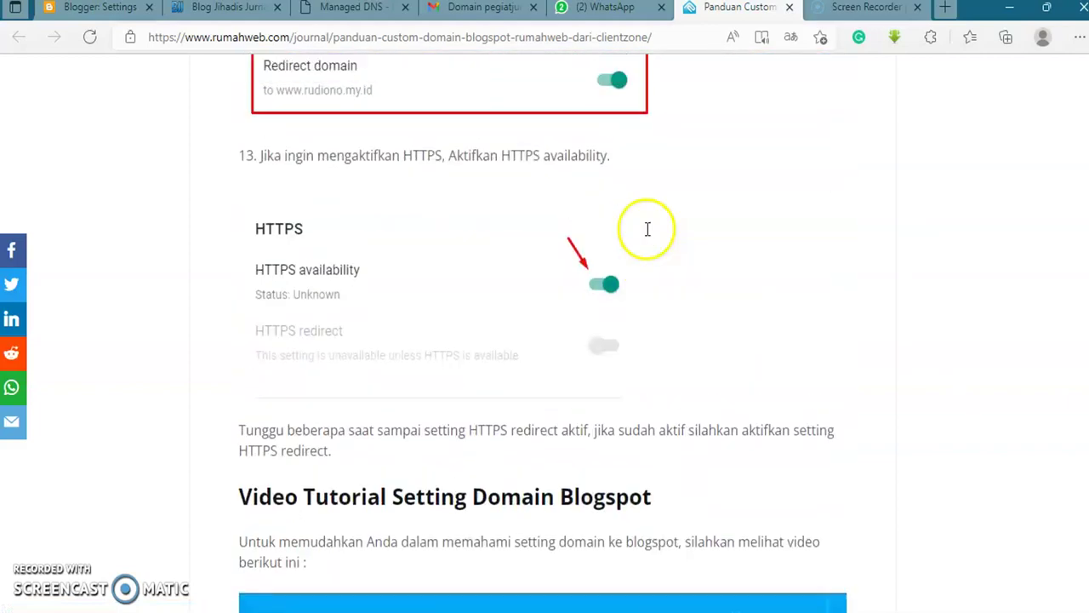
scroll(645, 239, "up", 2)
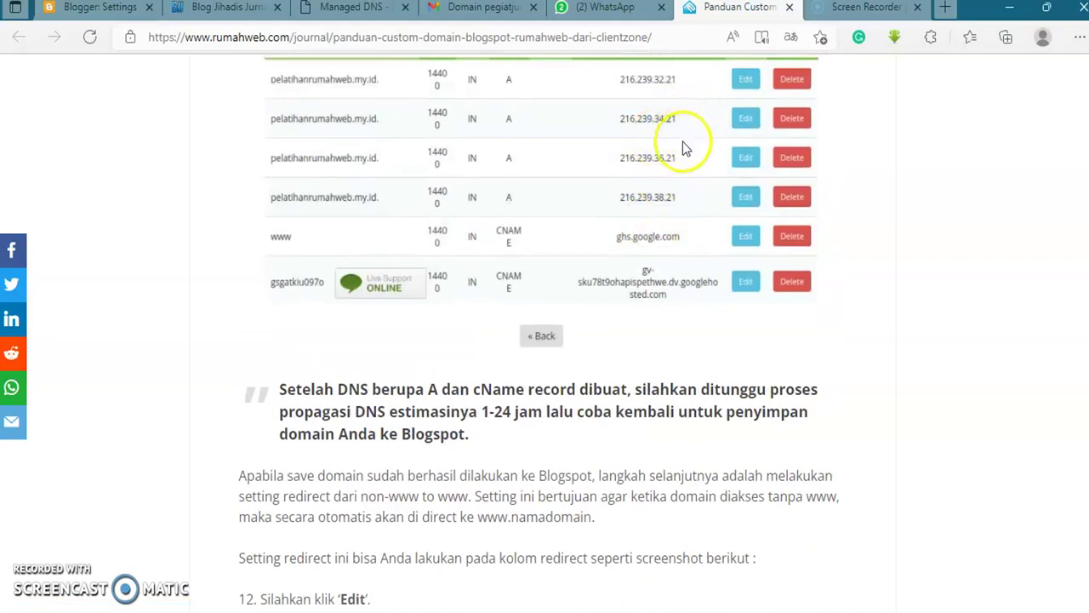
left_click(117, 8)
left_click(711, 445)
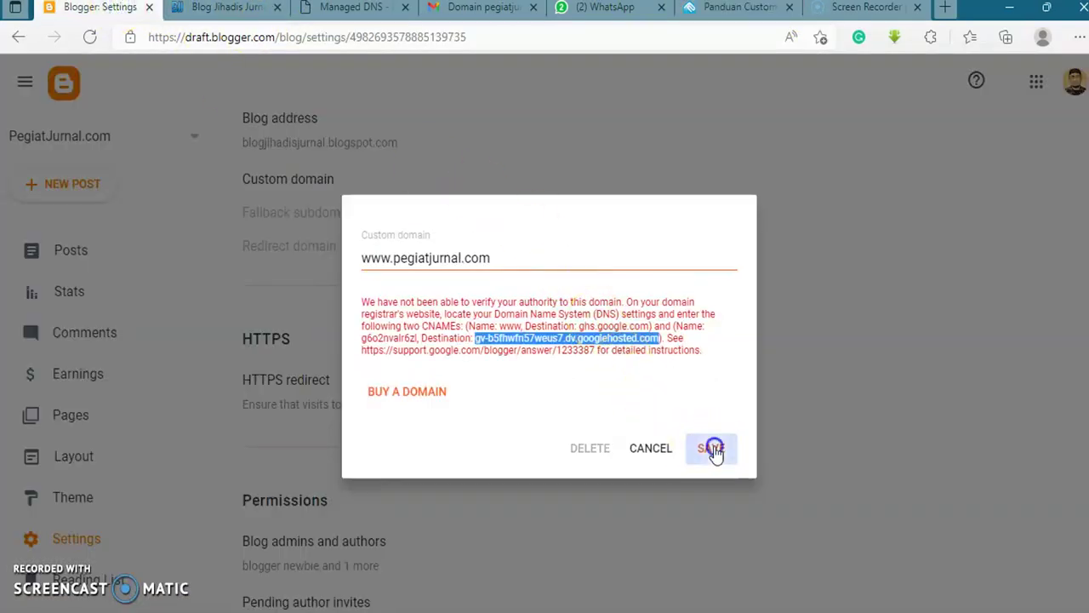
left_click(713, 398)
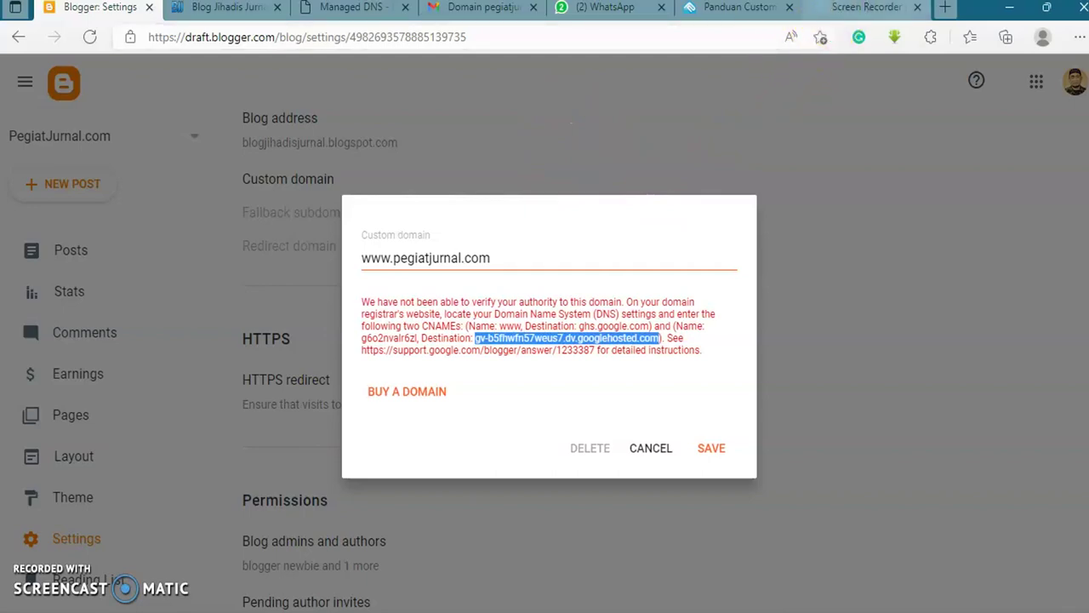
left_click(863, 9)
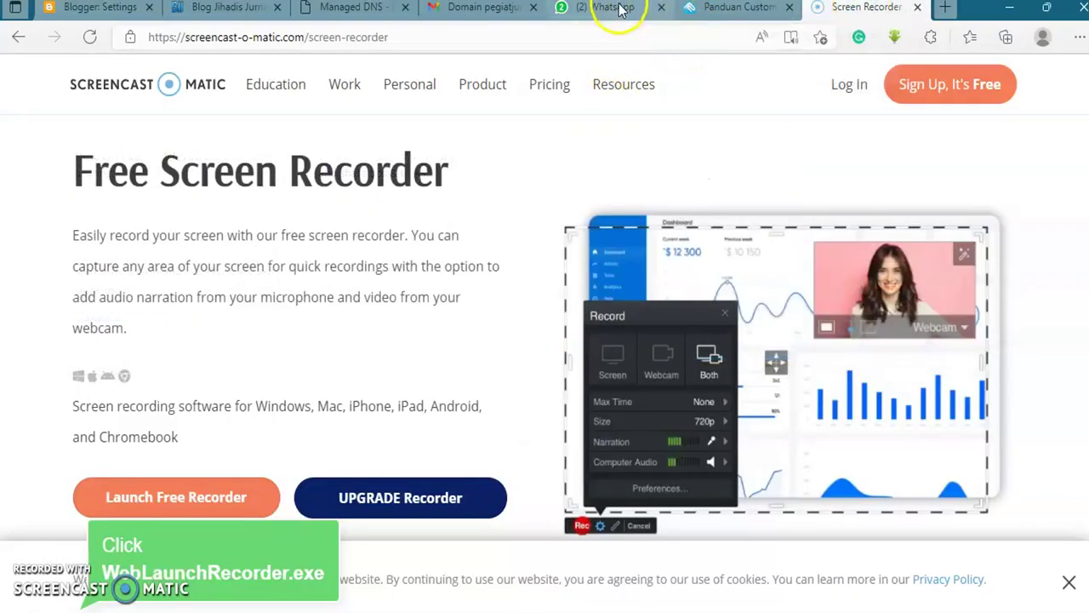
left_click(696, 6)
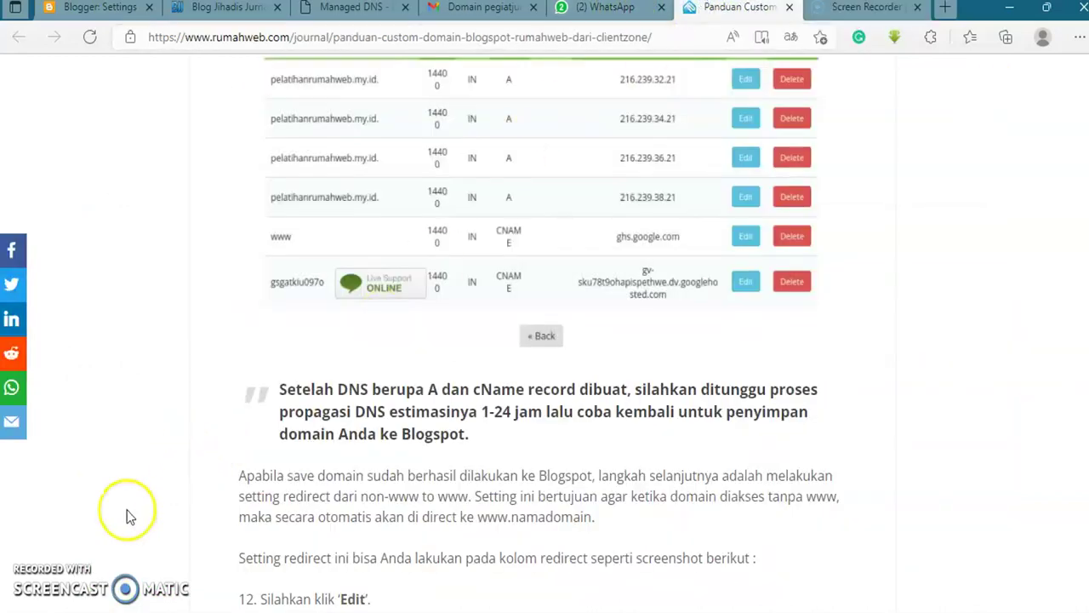
Step: Switch to the other browser window and open the Blogger post list of PegiatJurnal.com
key("alt+Tab")
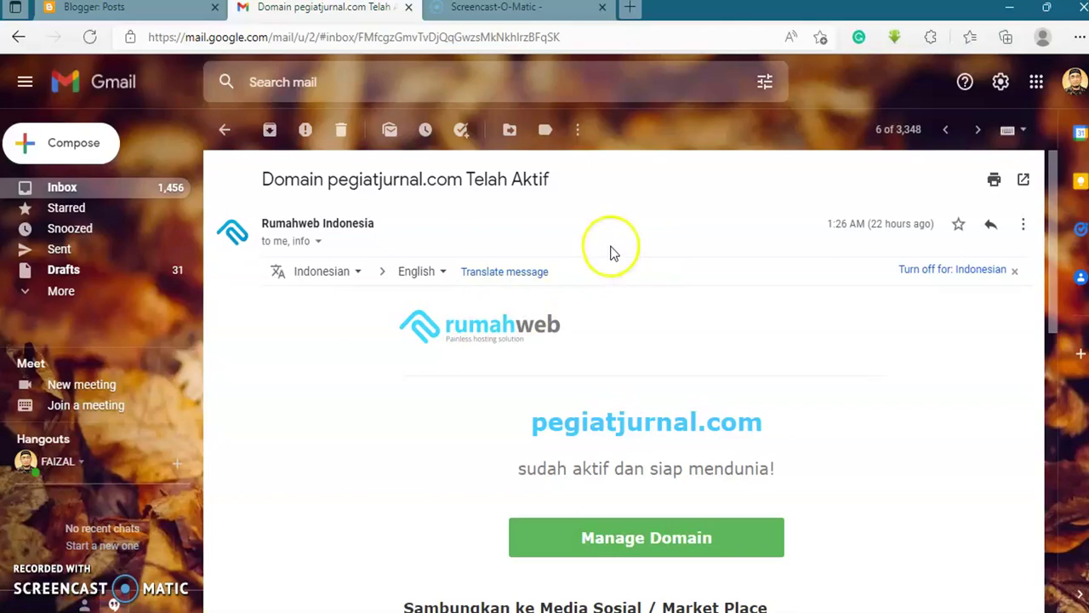
left_click(114, 10)
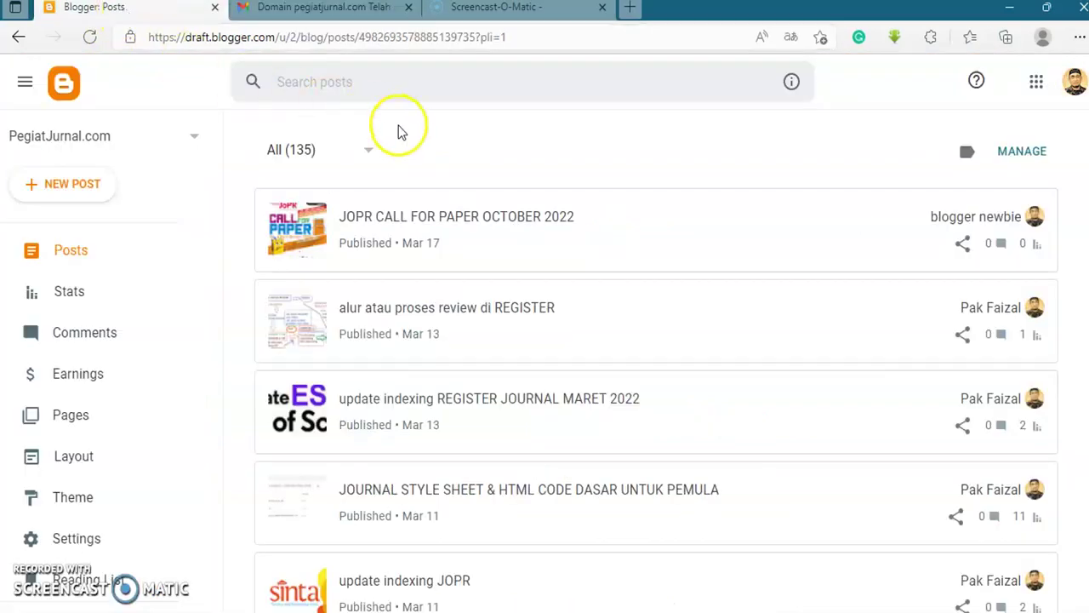